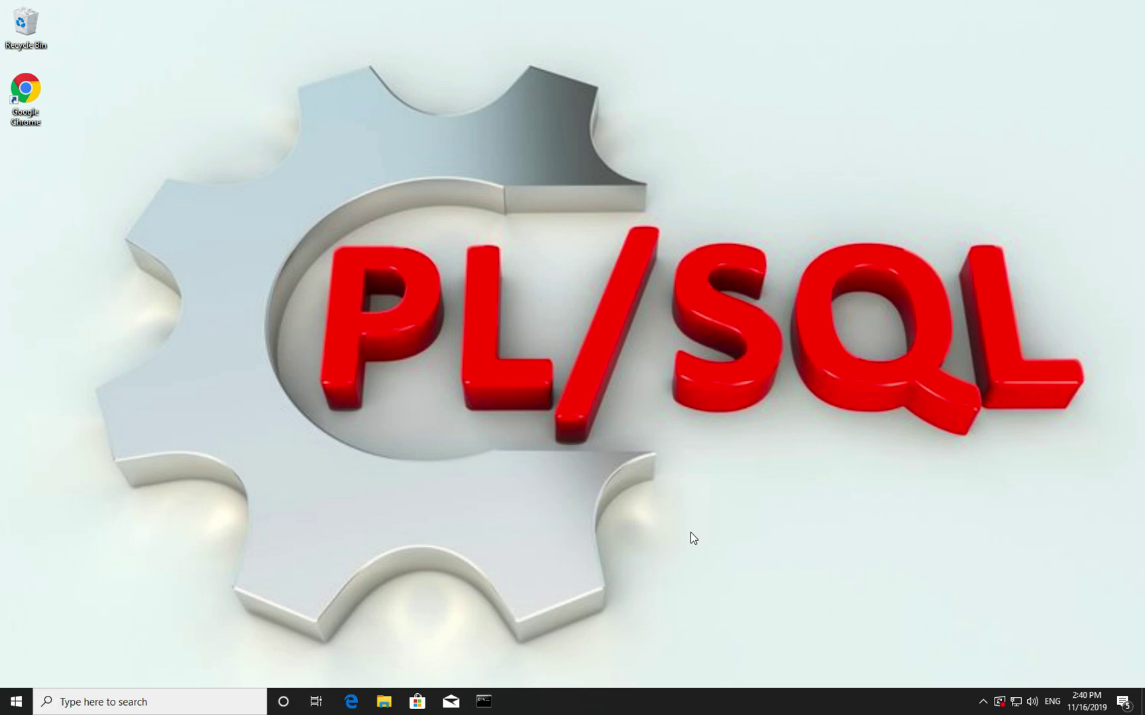
Run sqlplus in a Command Prompt and get the 'not recognized' error.
left_click(487, 702)
type("sqlp")
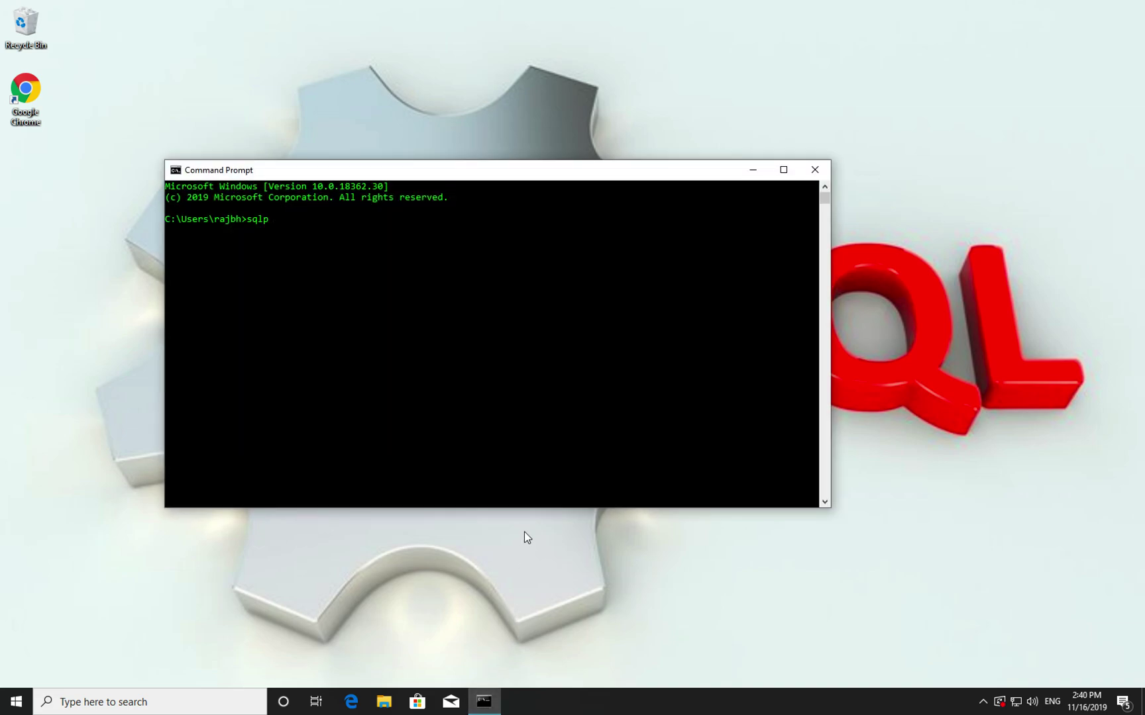
type("lus")
key("Return")
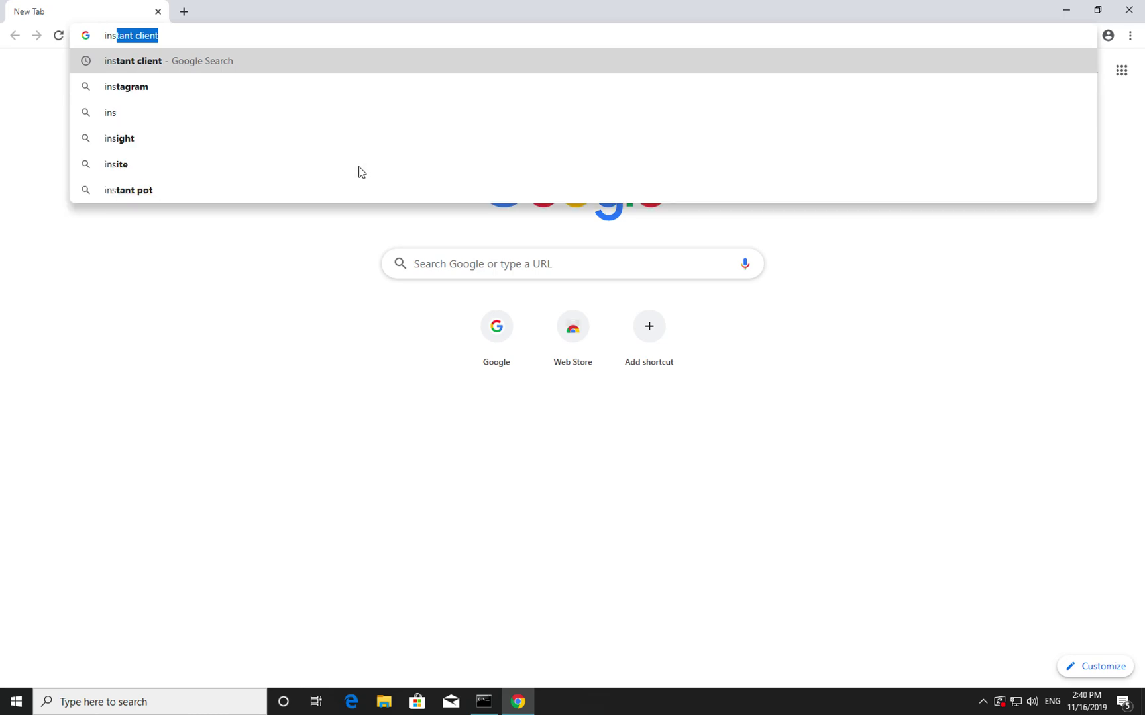
Search 'instant client' and reach Oracle's Instant Client Downloads page for Windows x64.
key("Return")
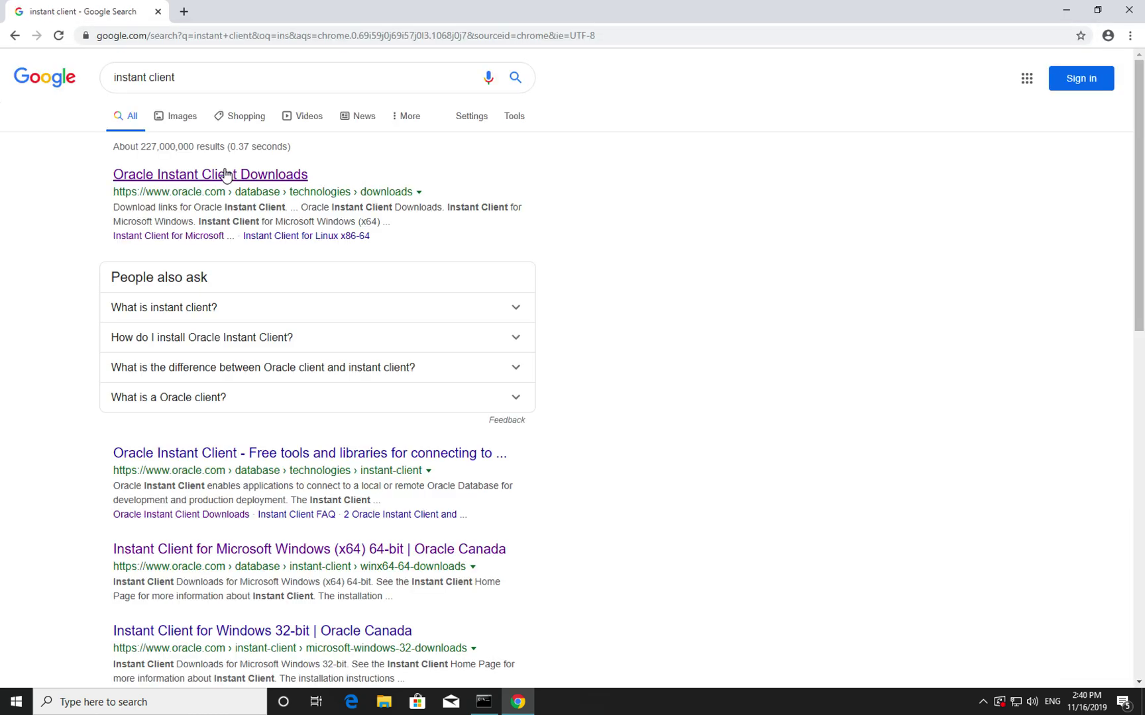
left_click(226, 176)
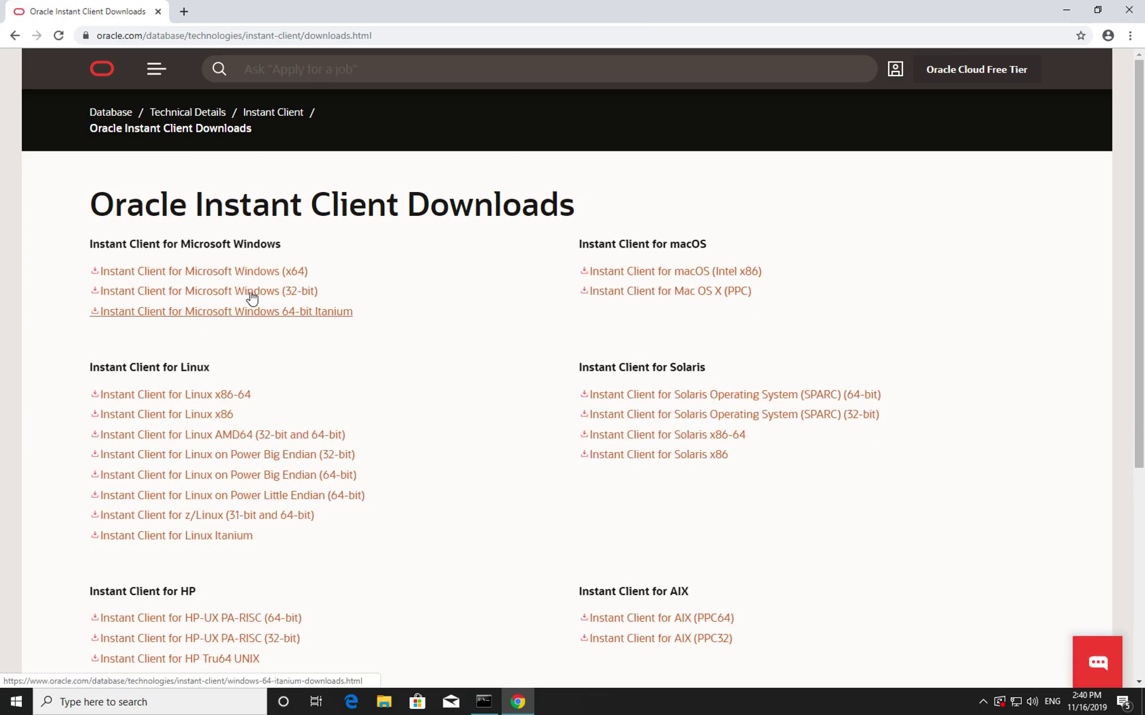
left_click(247, 286)
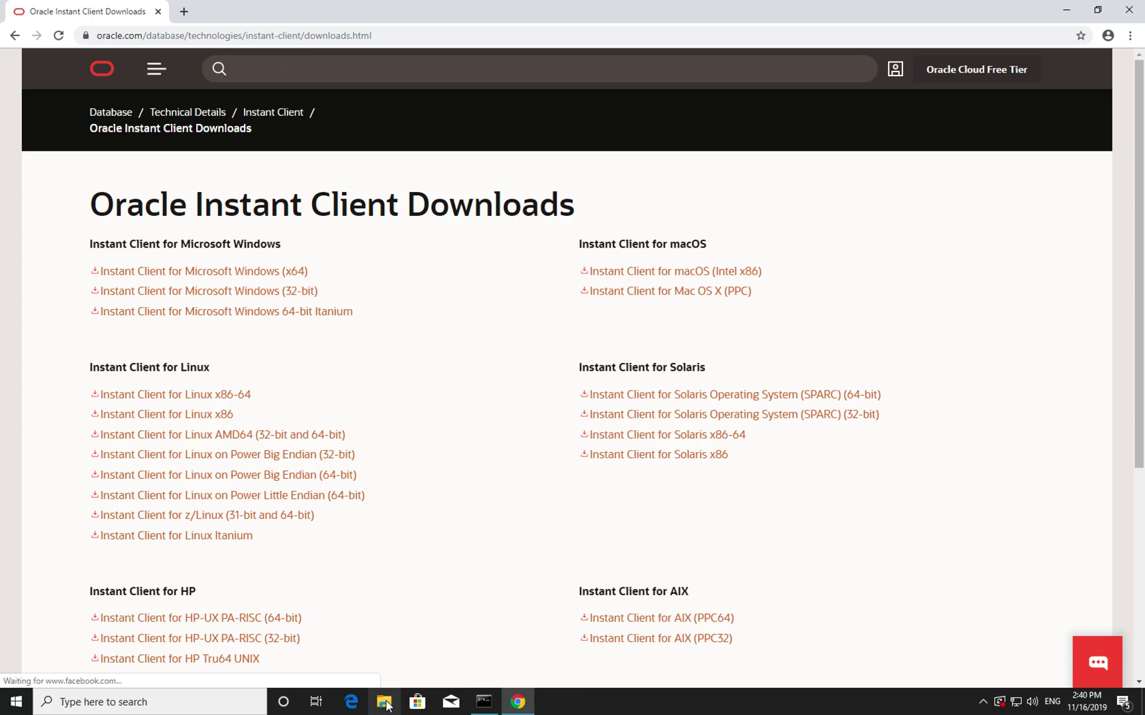
left_click(251, 272)
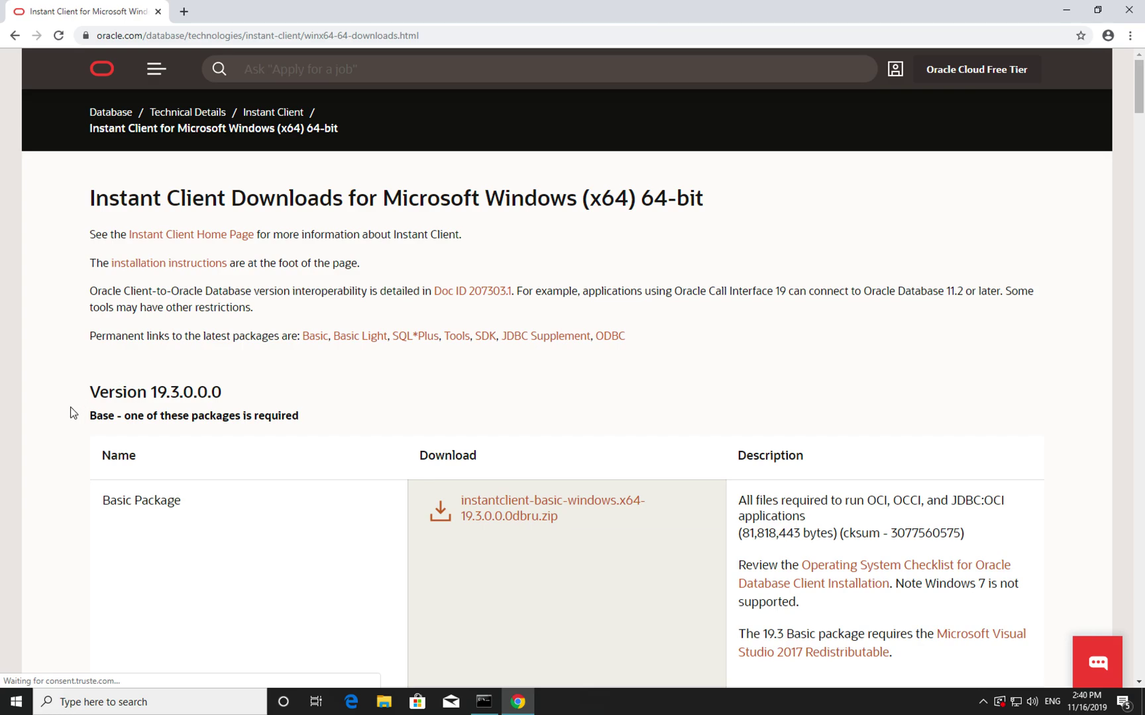
scroll(71, 408, "down", 2)
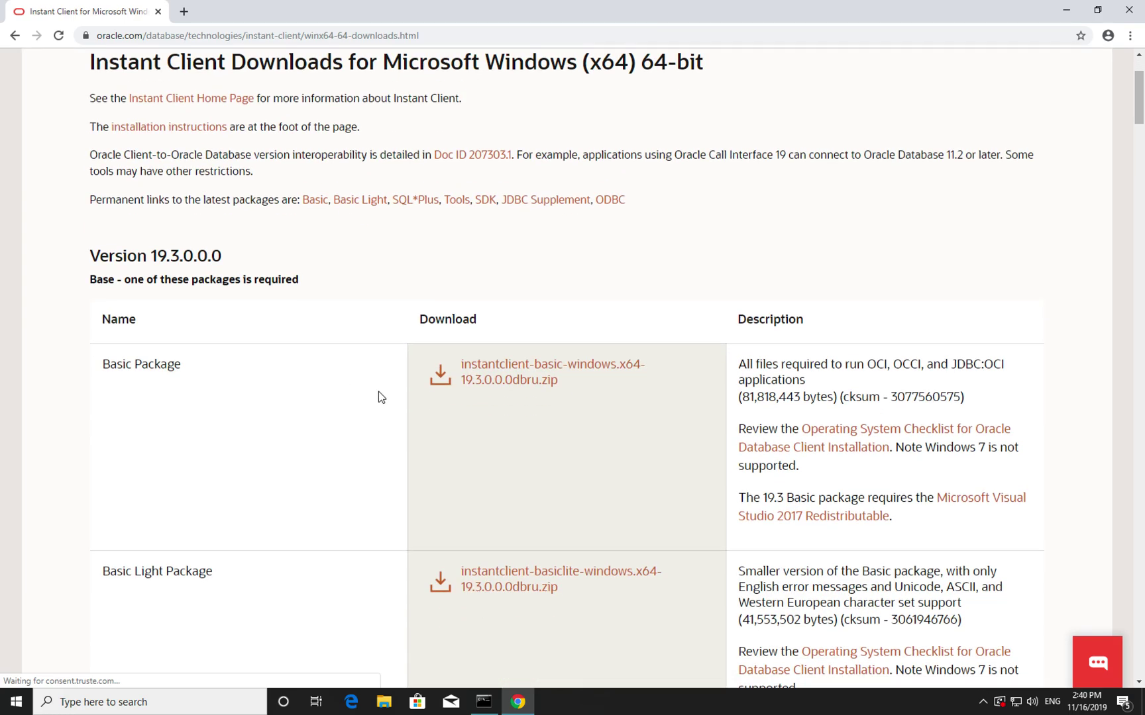
Download the 19.3 instantclient-basic and instantclient-sqlplus zips for Windows x64.
left_click(519, 371)
scroll(499, 435, "down", 6)
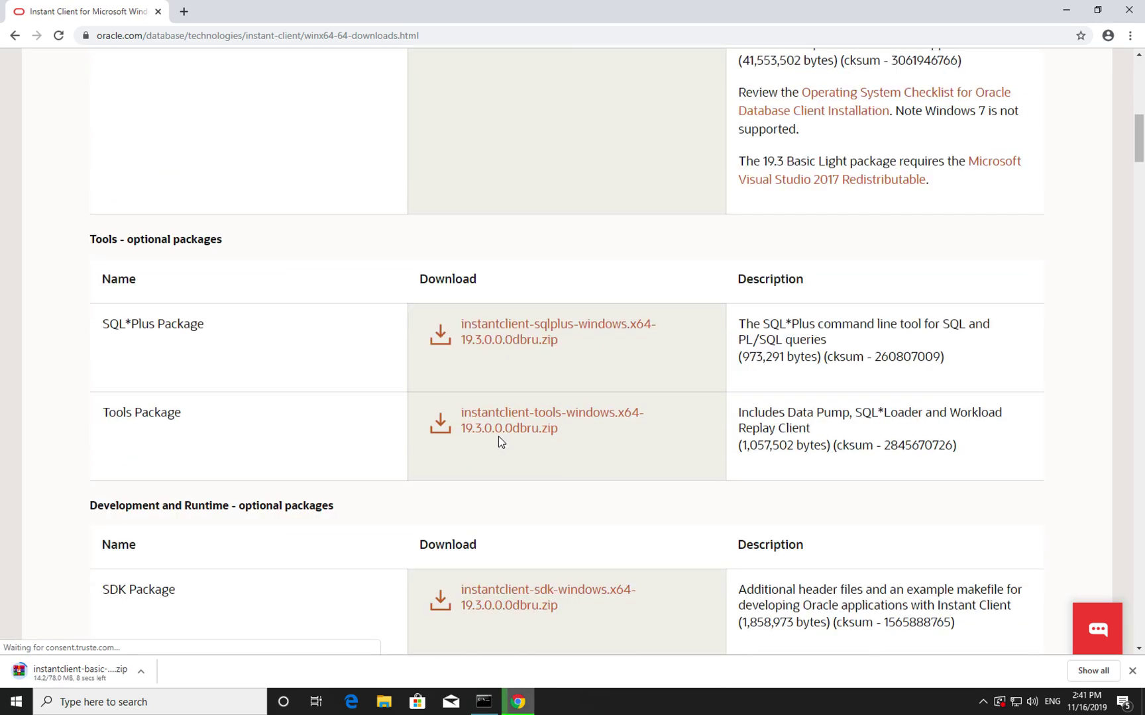
scroll(498, 436, "down", 1)
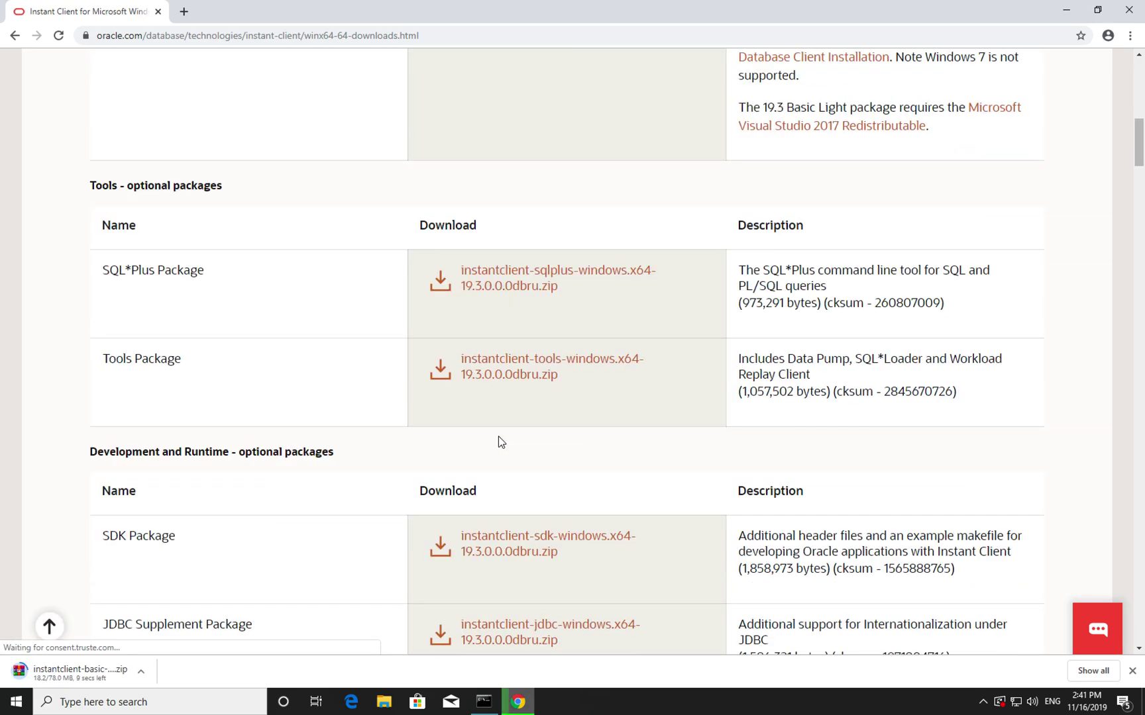
left_click(536, 279)
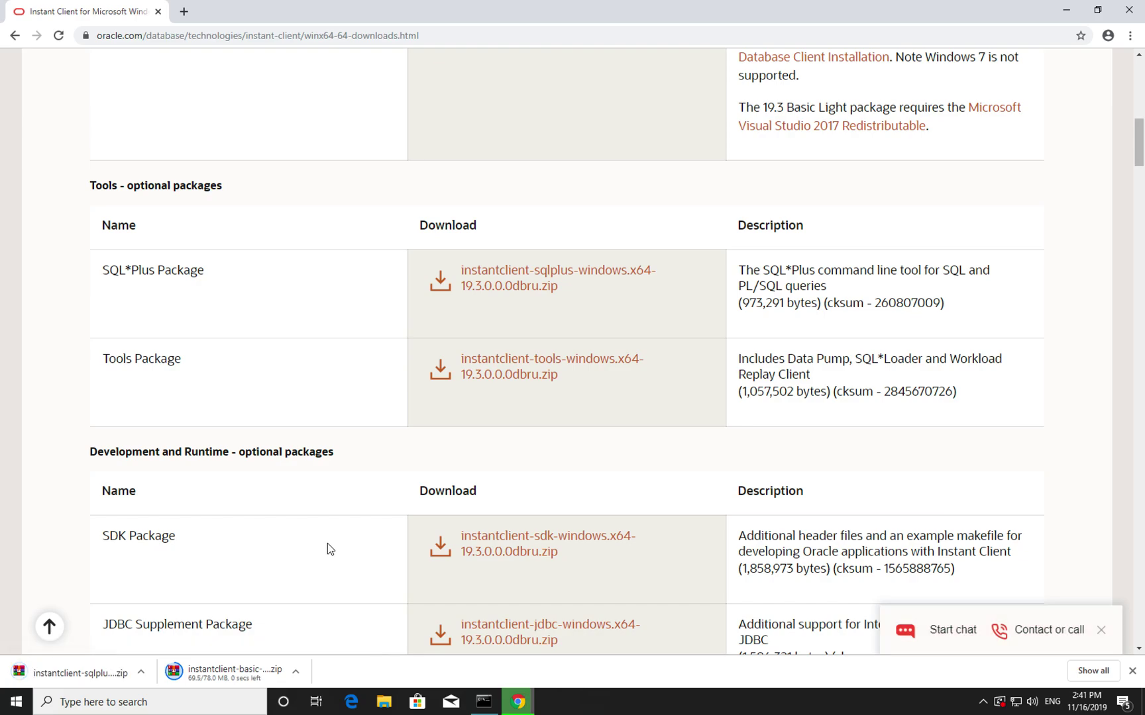
left_click(295, 671)
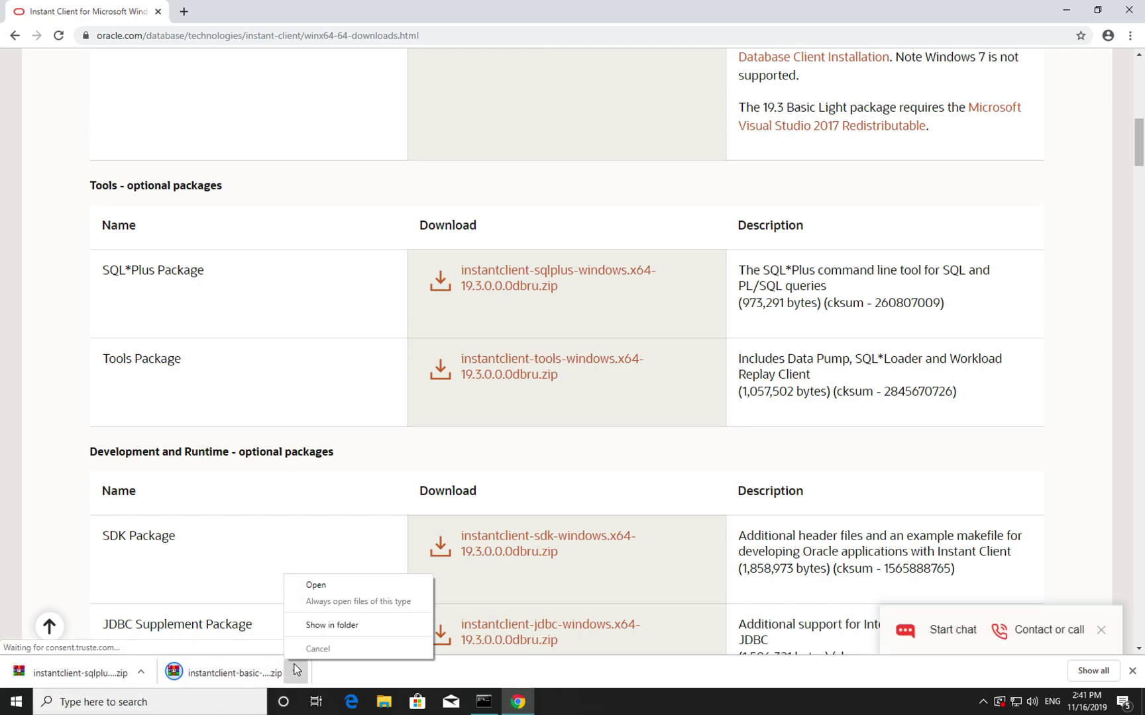
Extract the SQL*Plus and Basic zips in Downloads, then select the instantclient_19_3 folder.
left_click(331, 625)
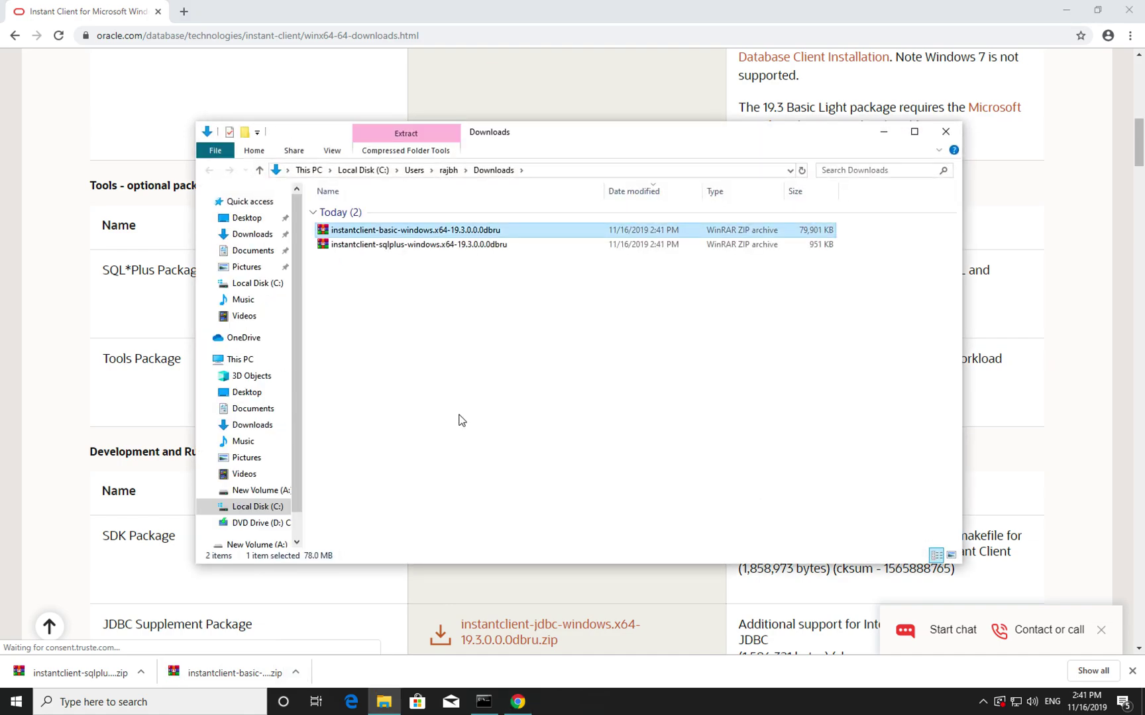
left_click(420, 251)
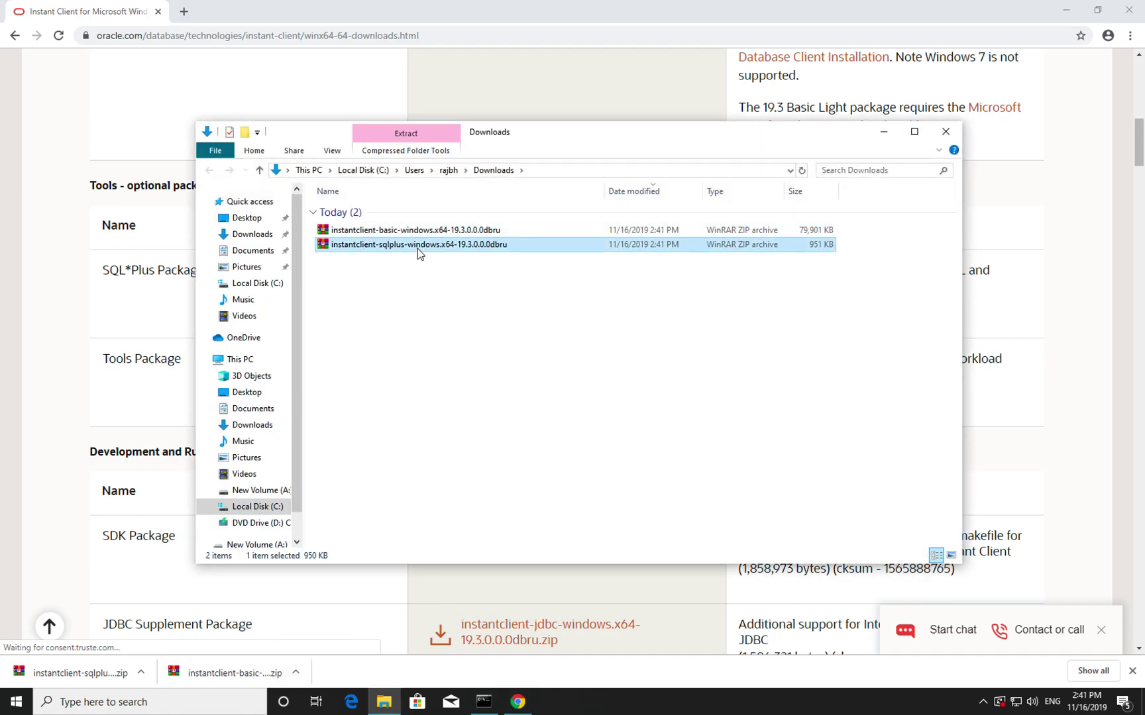
right_click(418, 248)
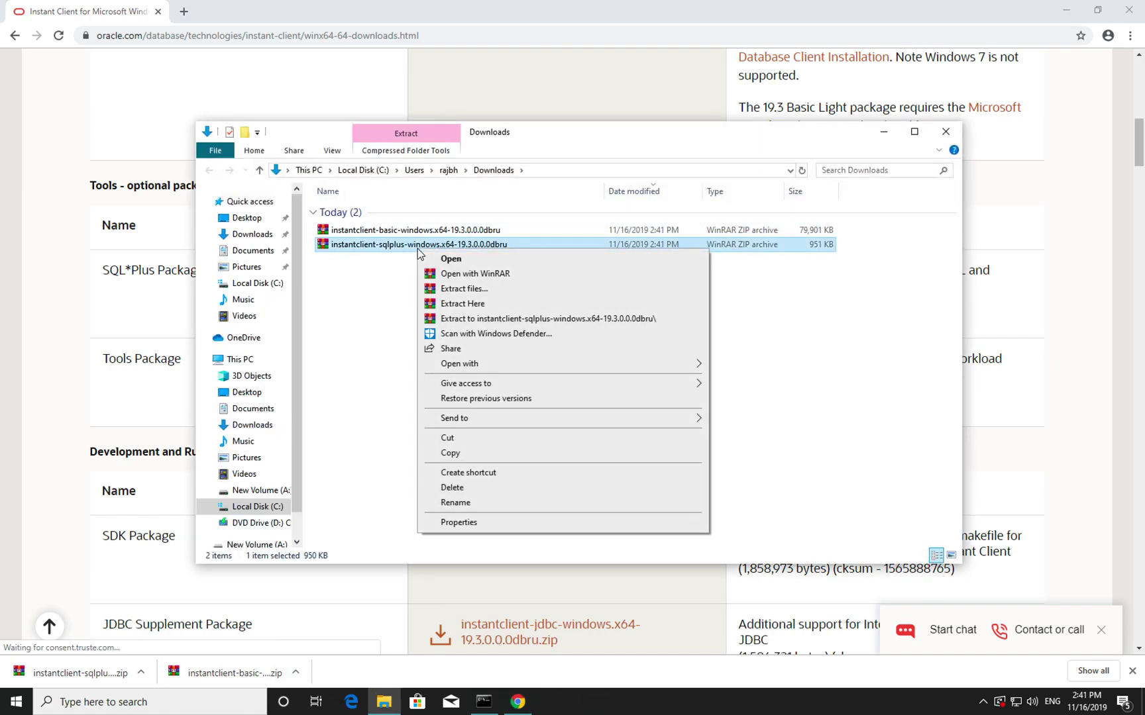
left_click(438, 303)
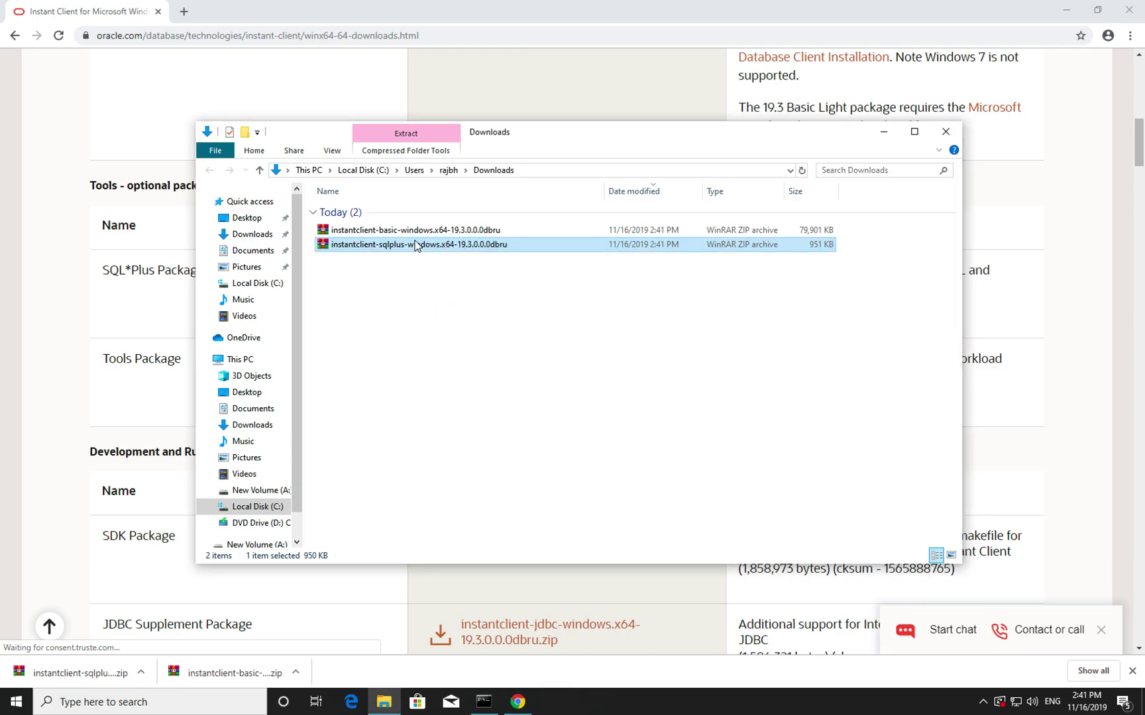
left_click(414, 230)
right_click(414, 234)
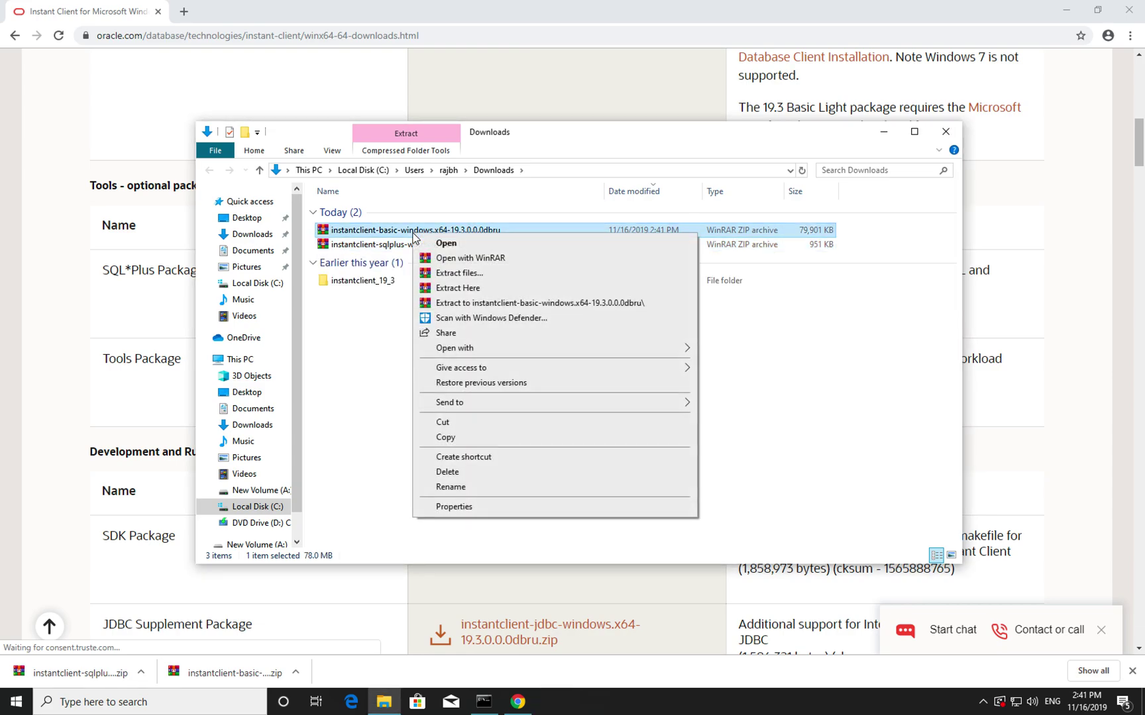
left_click(447, 290)
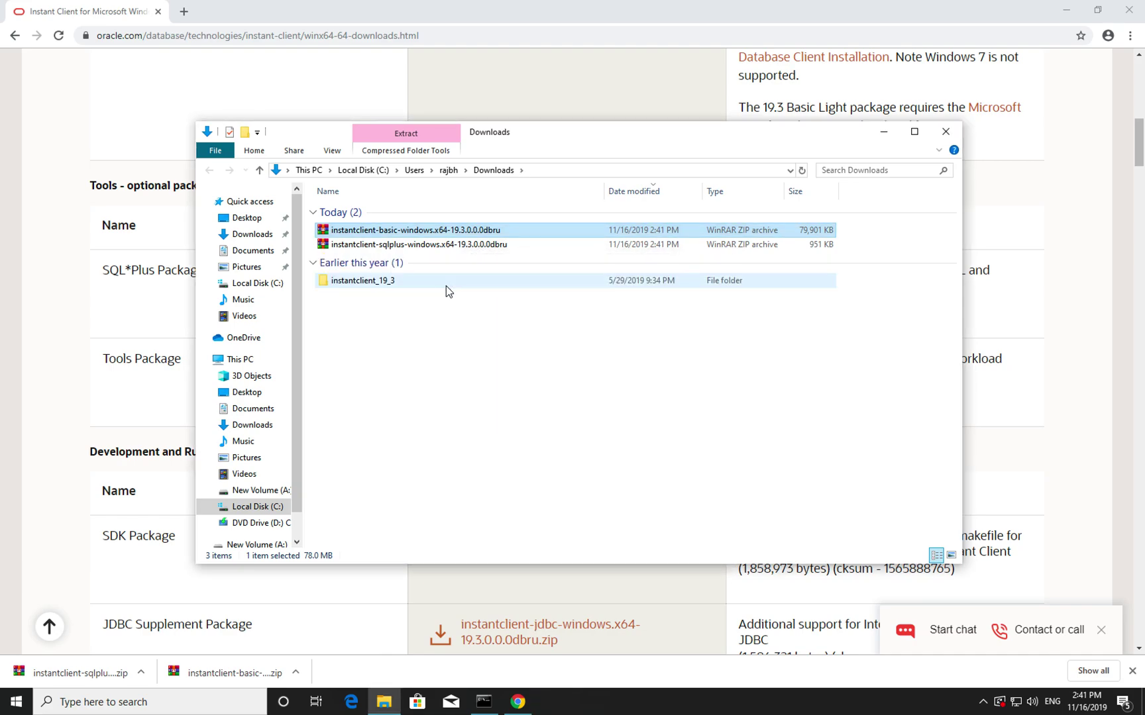
left_click(420, 320)
left_click(394, 280)
double_click(394, 280)
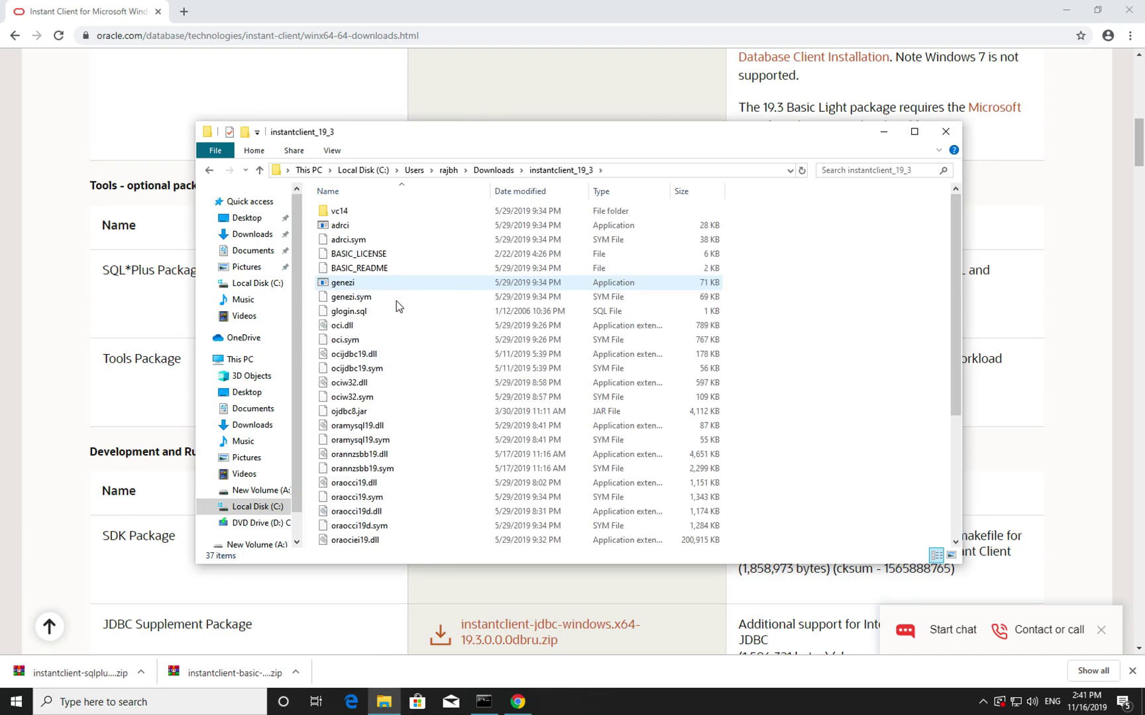
scroll(400, 351, "down", 5)
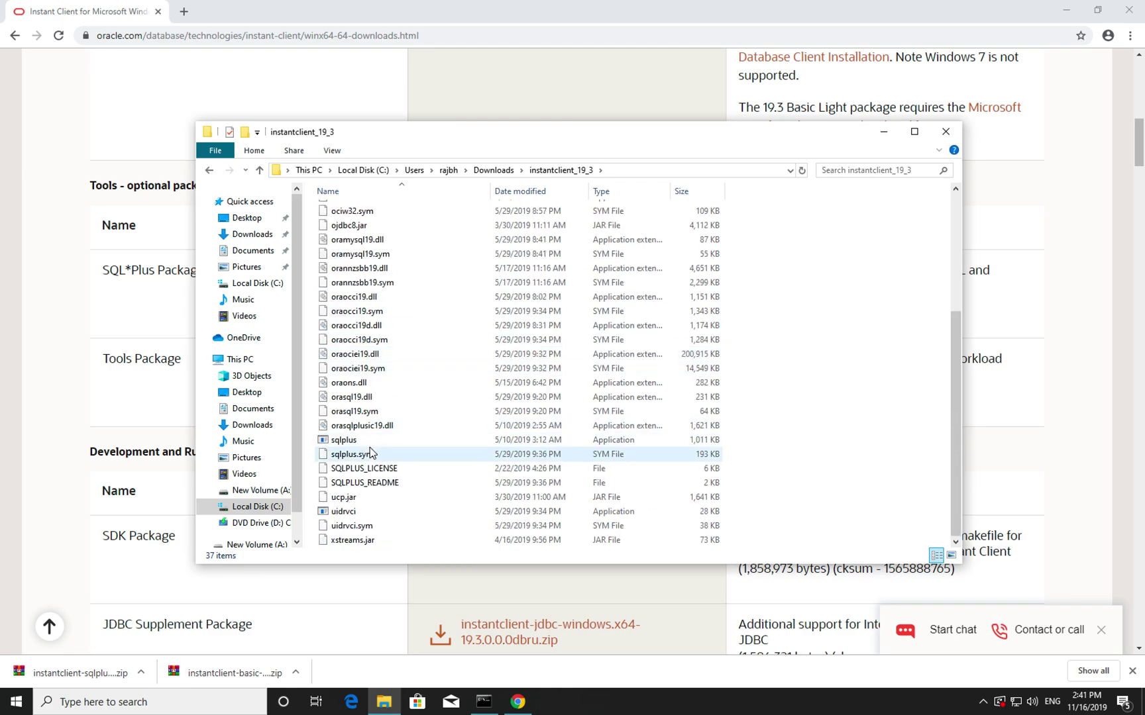
double_click(368, 441)
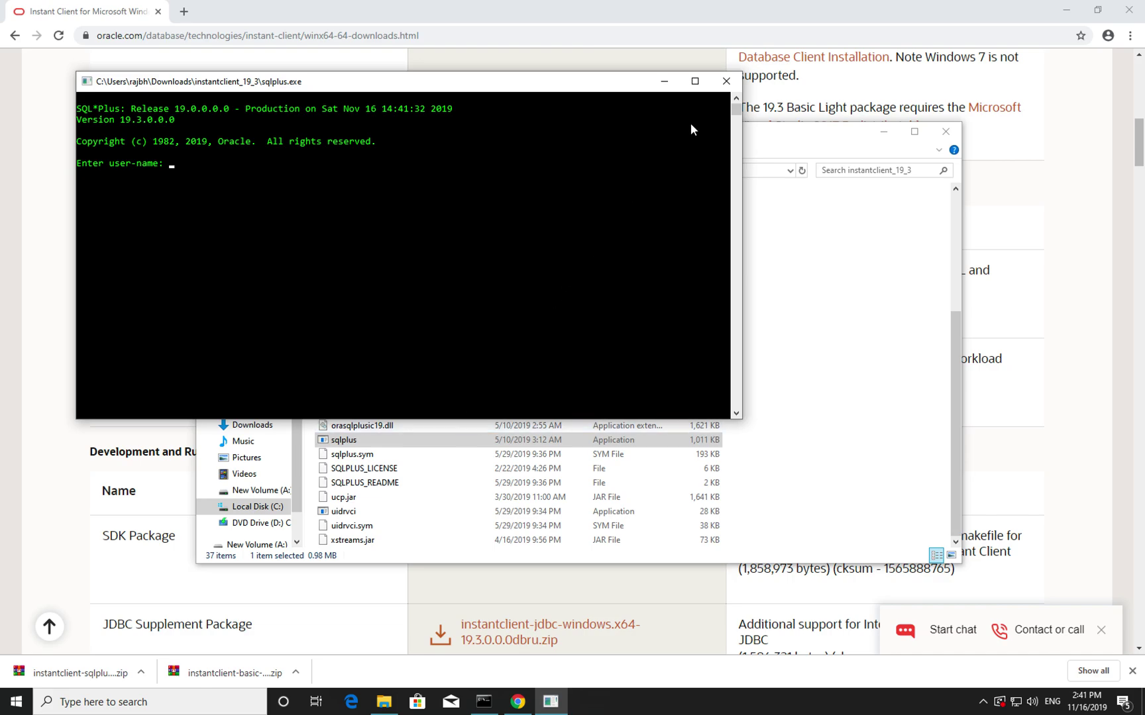
left_click(724, 82)
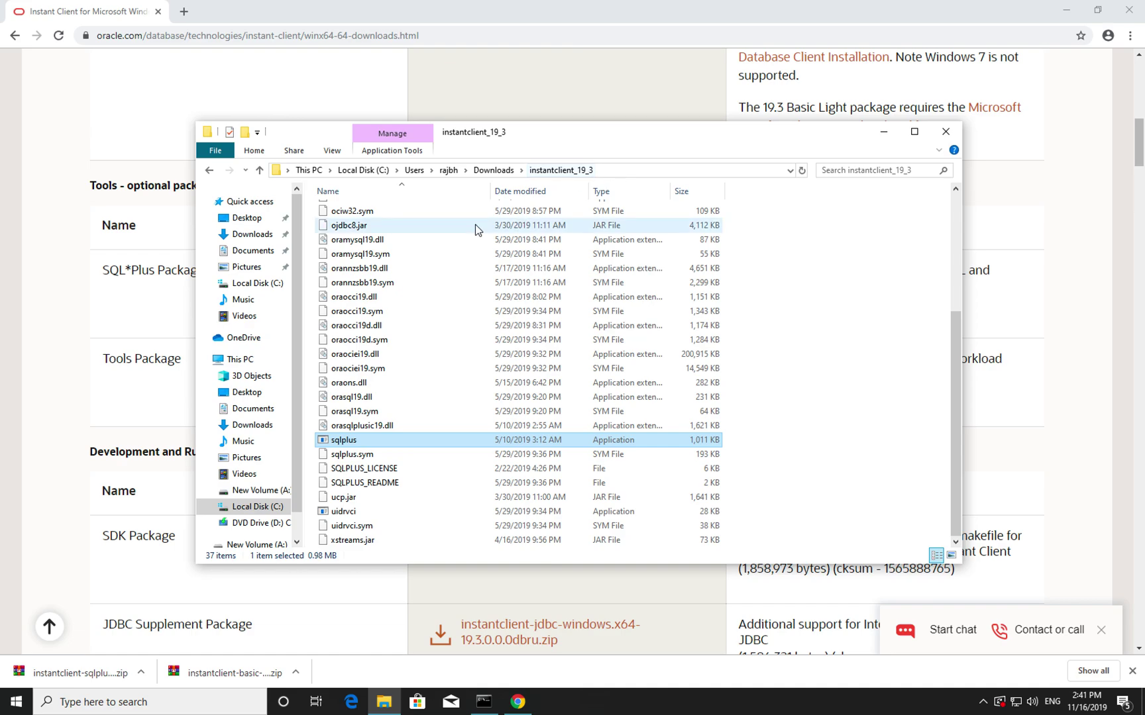
Paste instantclient_19_3 into Local Disk (C:) and copy its path from the address bar.
left_click(211, 170)
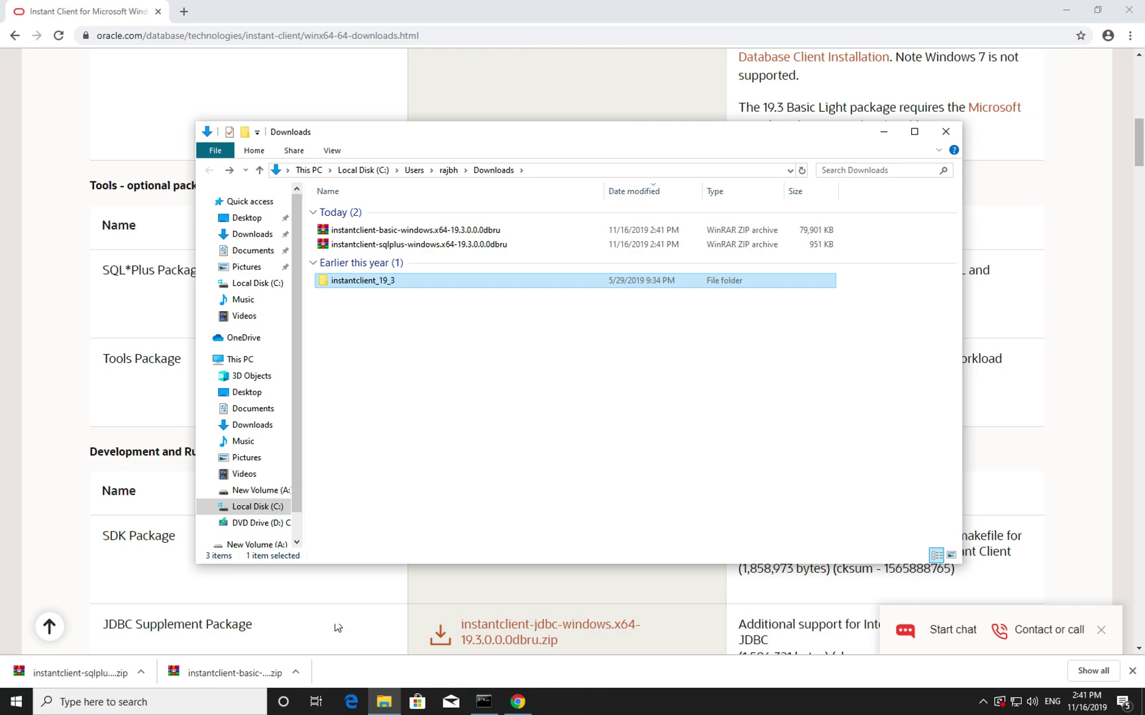
left_click(257, 506)
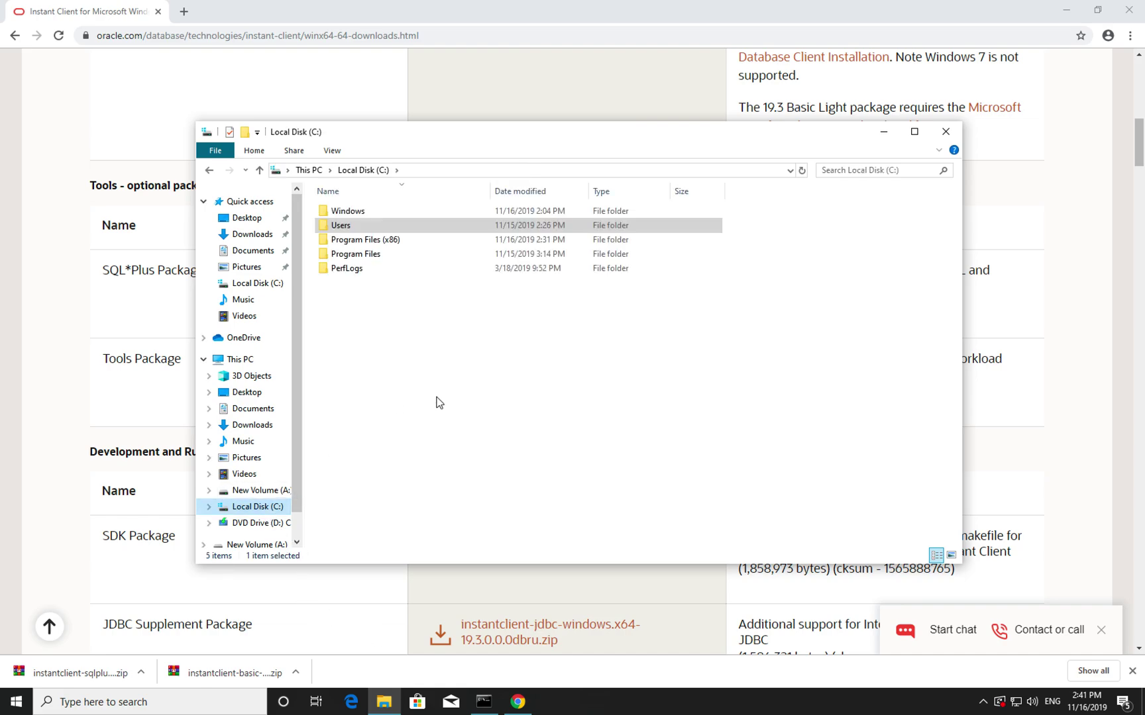
key("ctrl+v")
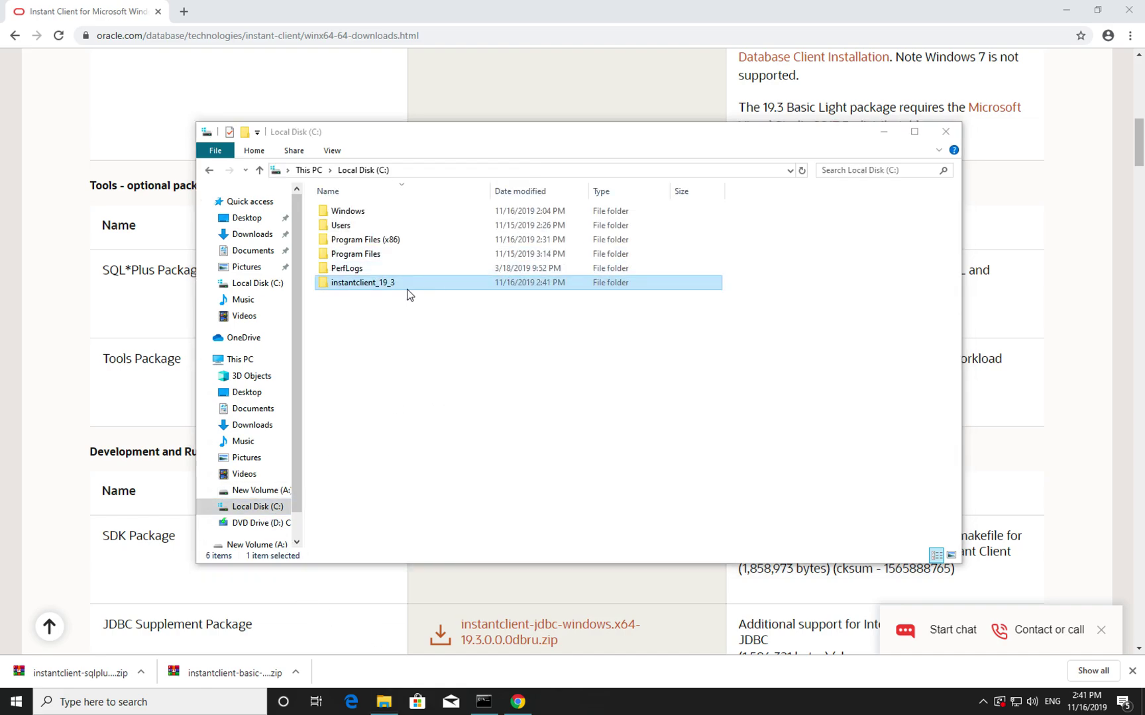
key("super")
left_click(505, 308)
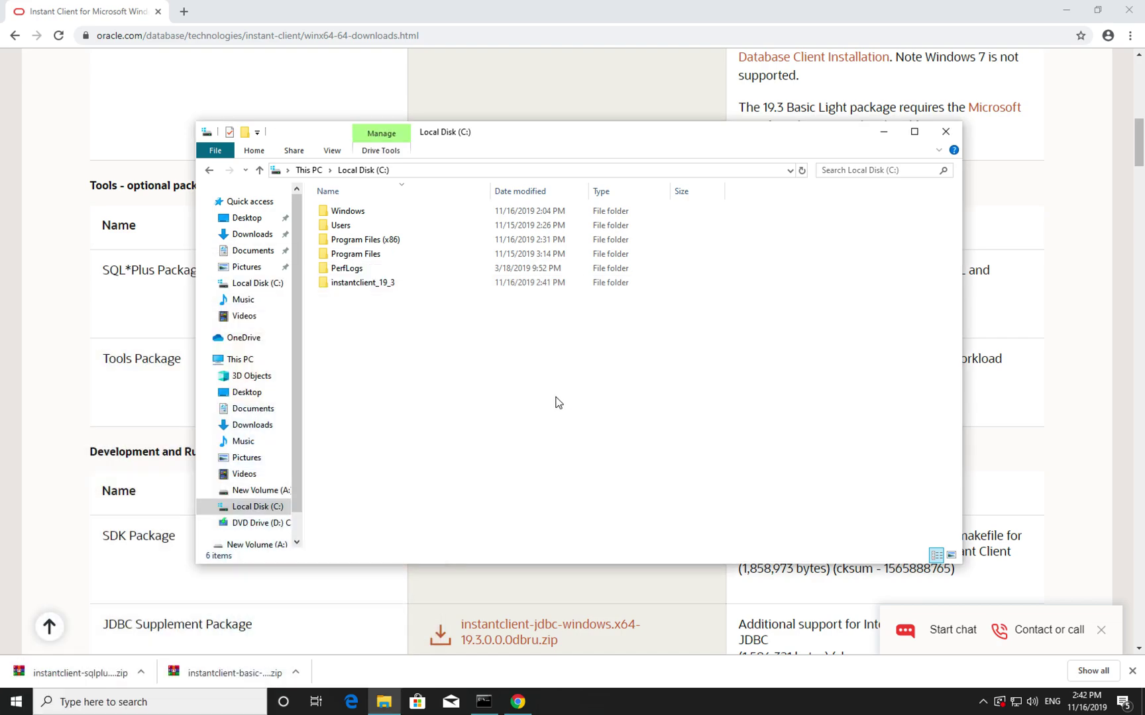
double_click(409, 286)
left_click(515, 170)
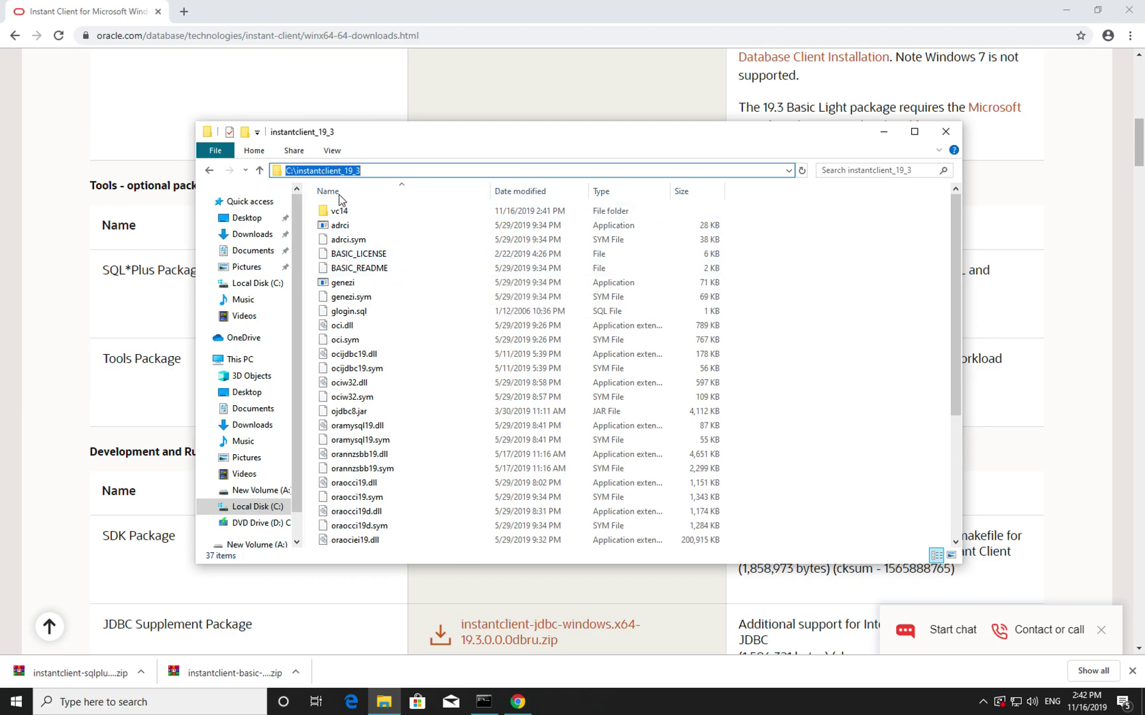
Show the system information page through This PC's Properties.
left_click(241, 359)
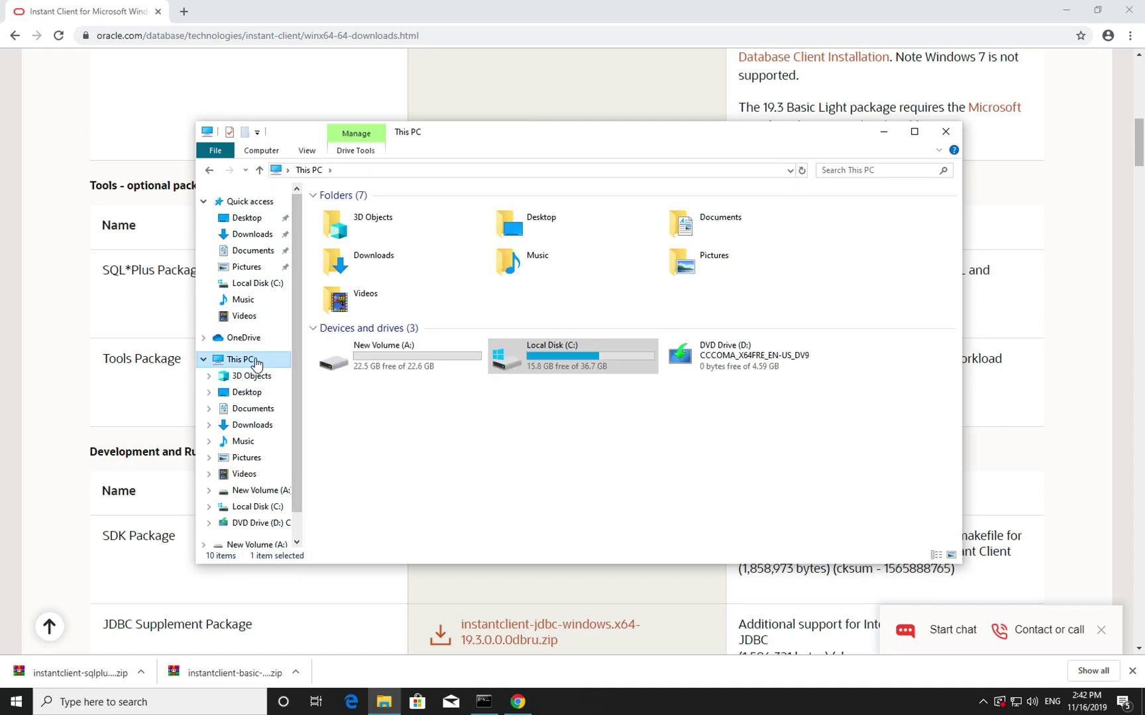
right_click(255, 362)
left_click(308, 538)
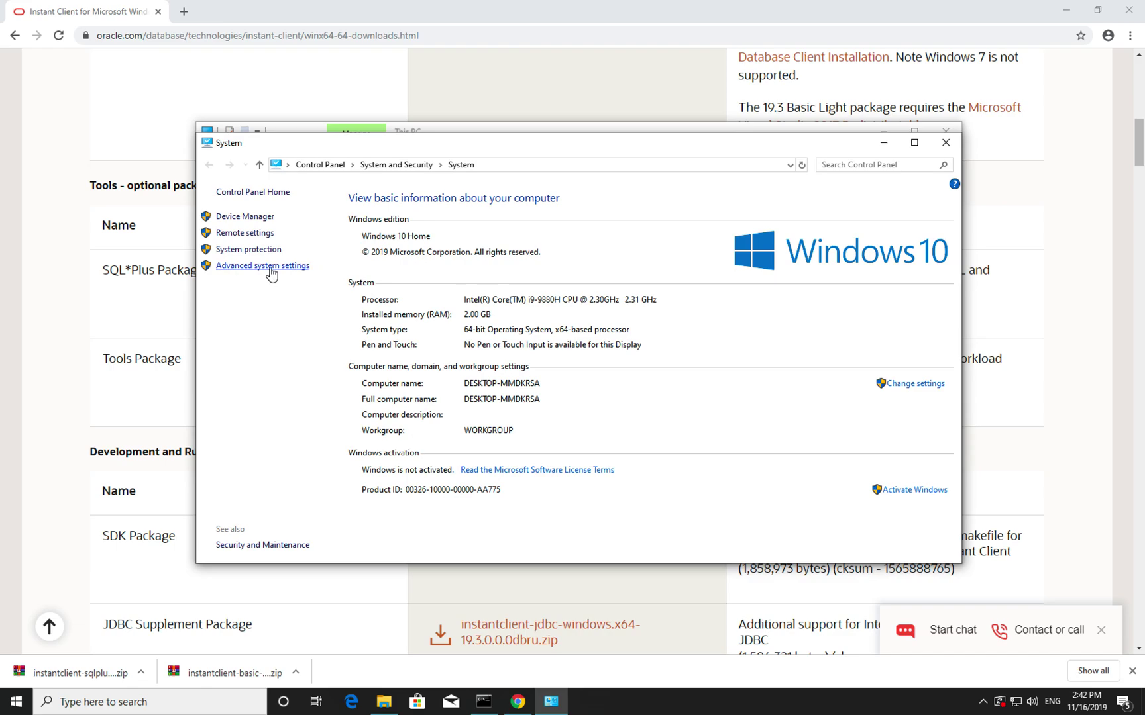
Create the system variable TNS_ADMIN with the pasted value C:\instantclient_19_3.
left_click(271, 266)
left_click(310, 354)
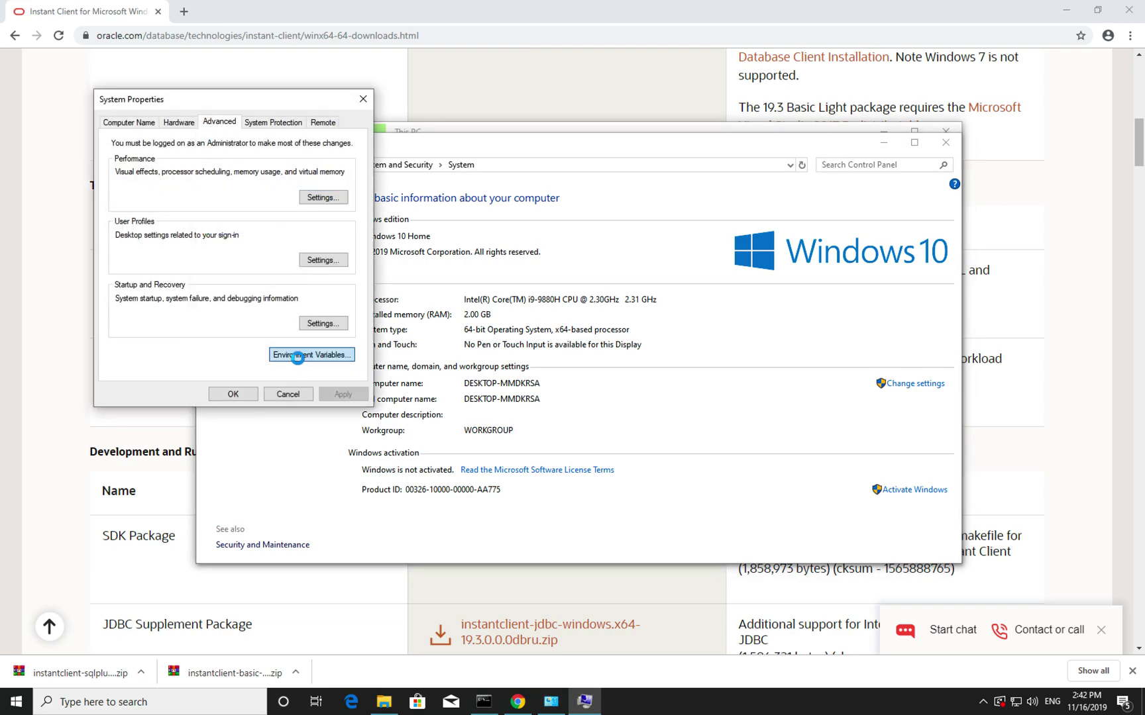
left_click(442, 423)
left_click(607, 483)
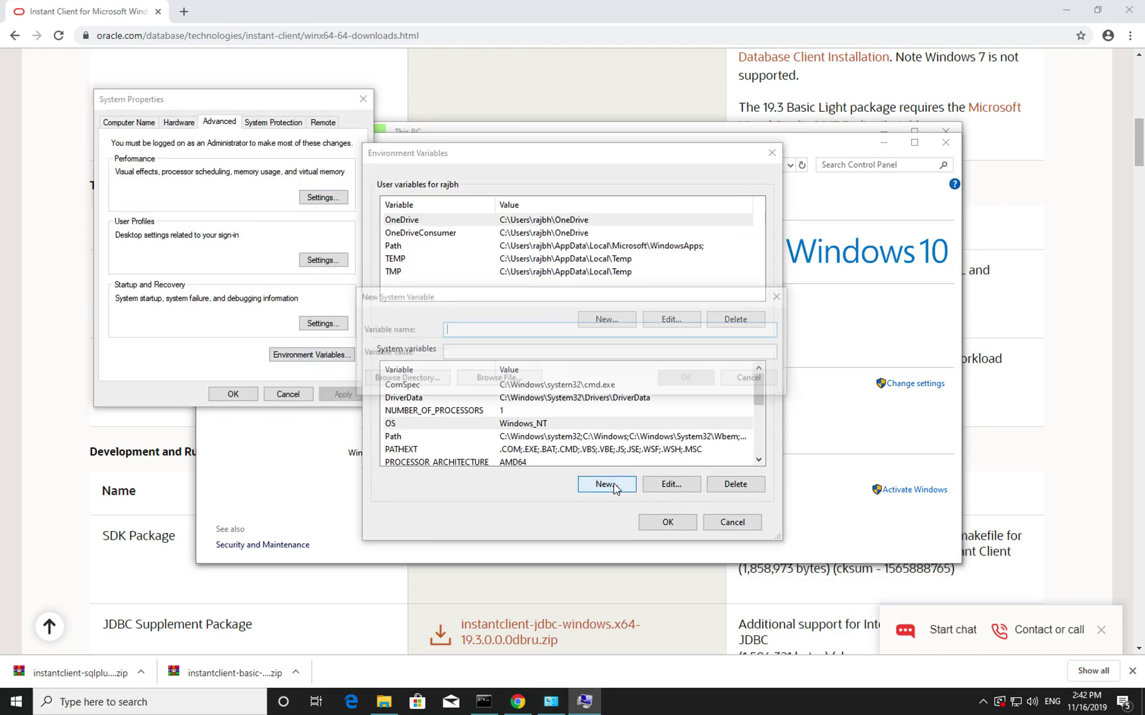
type("TNS_ADMIN")
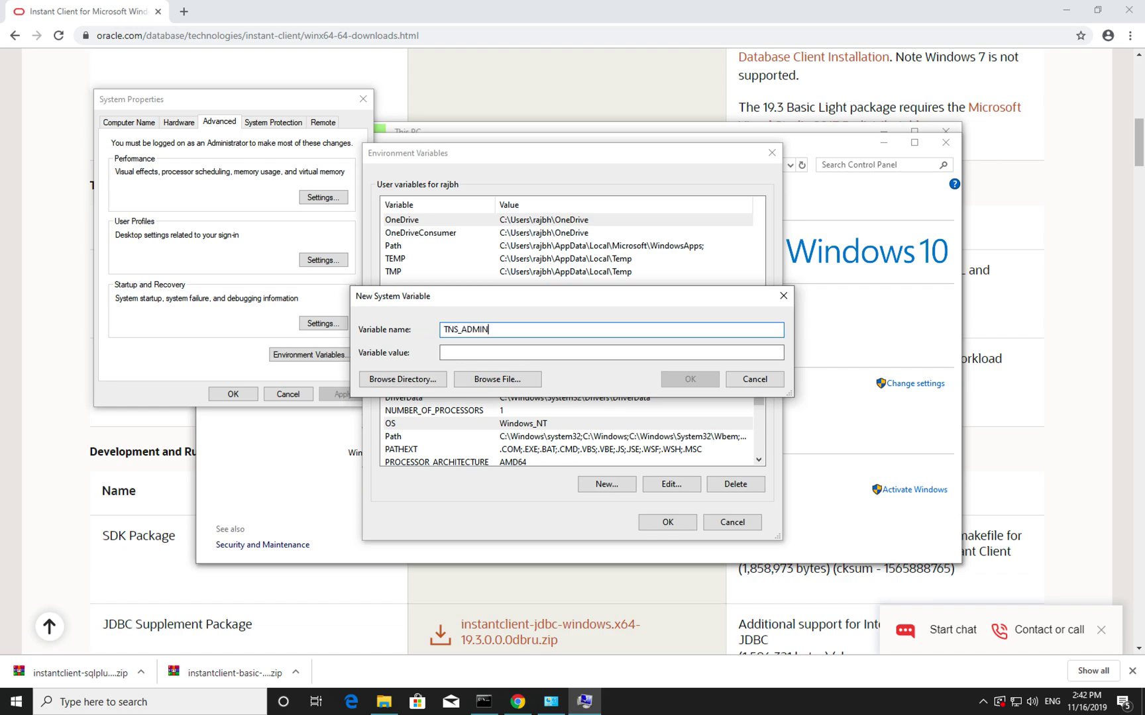
key("Tab")
type("C:\\instantclient_19_3")
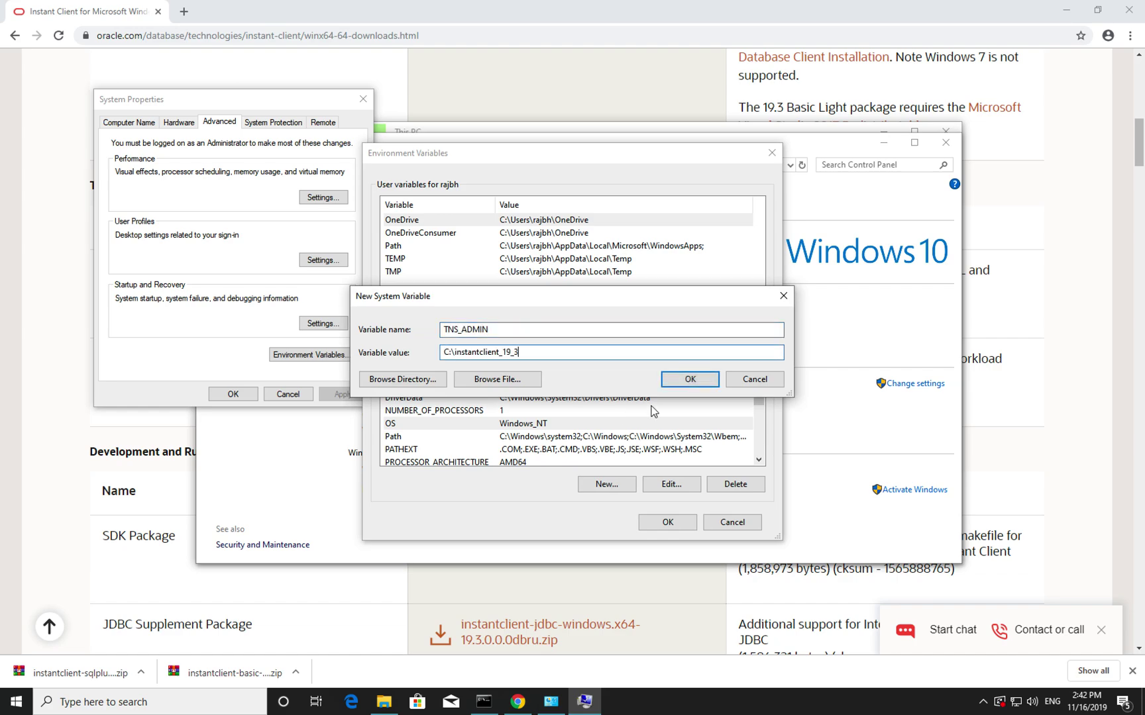
left_click(688, 379)
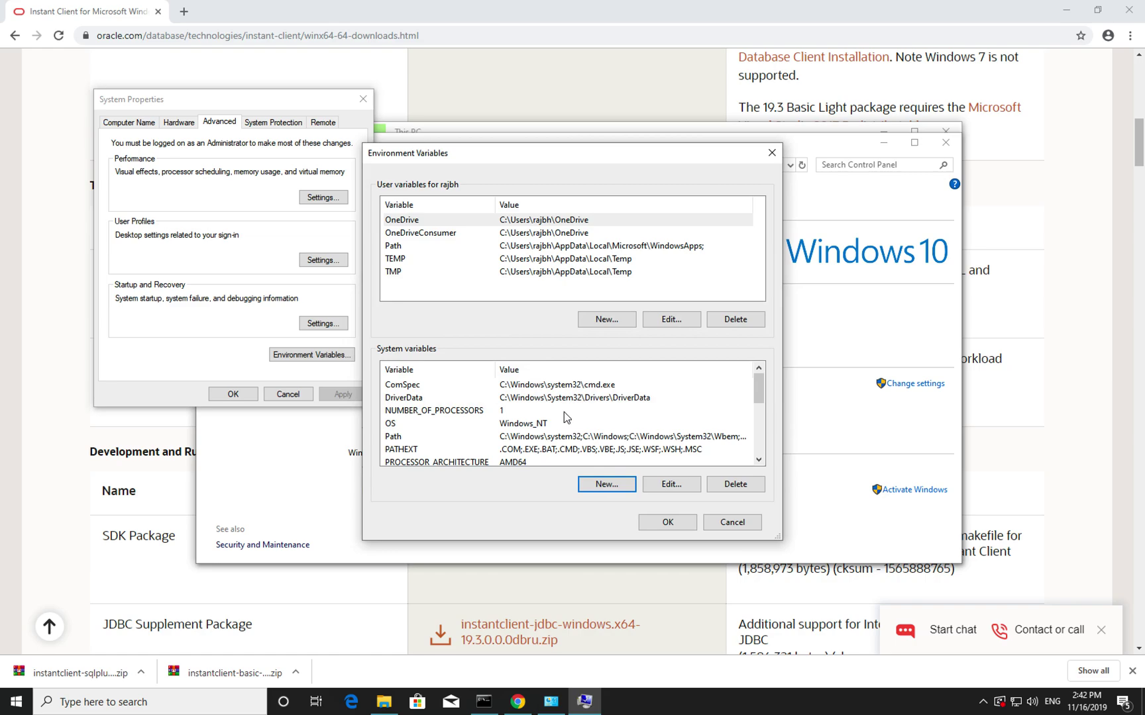
Add a %TNS_ADMIN% entry to the system Path and confirm both dialogs with OK.
left_click(567, 413)
left_click(560, 437)
left_click(670, 484)
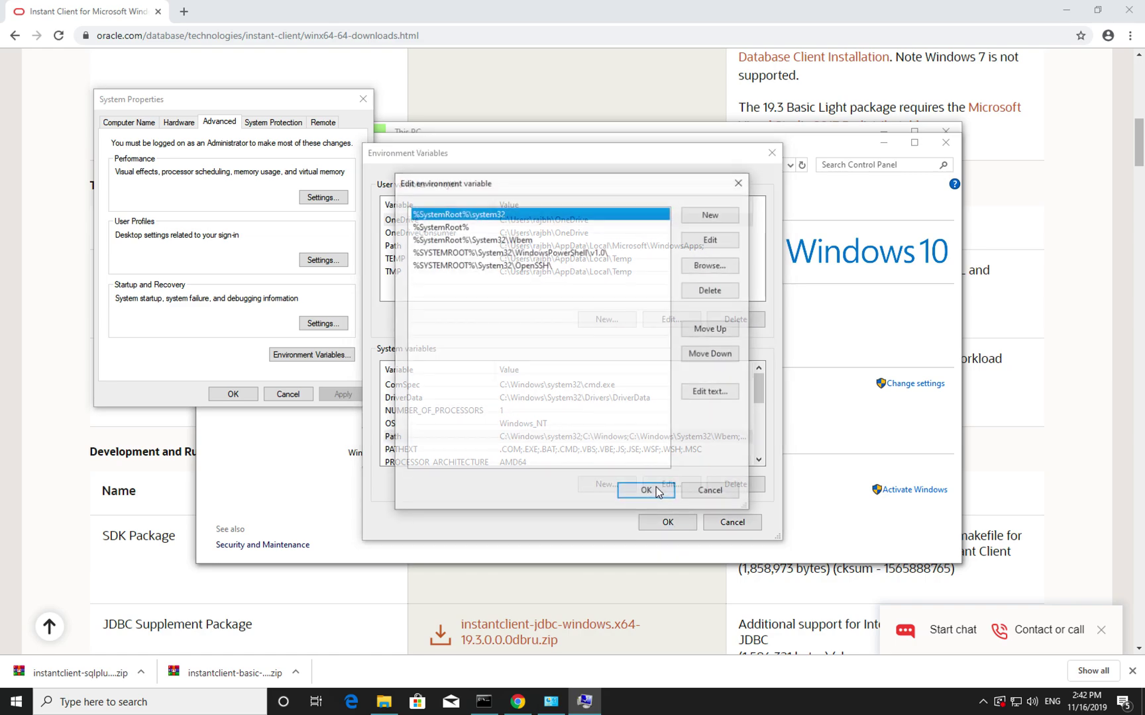
left_click(706, 217)
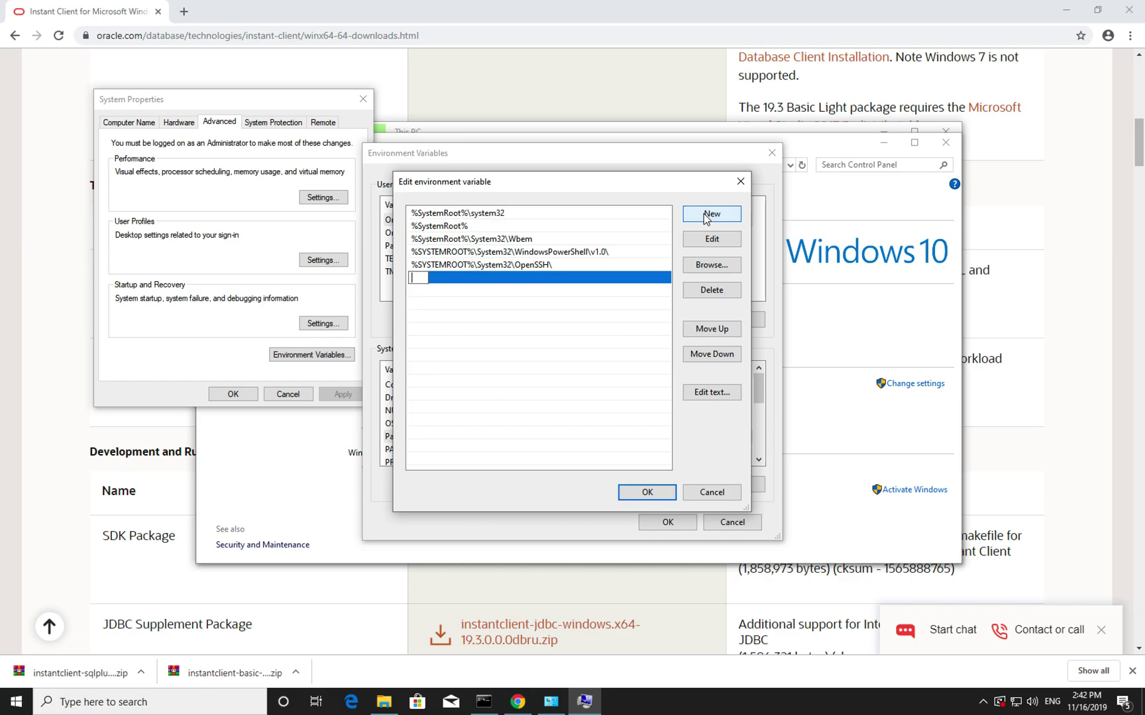
type("%%")
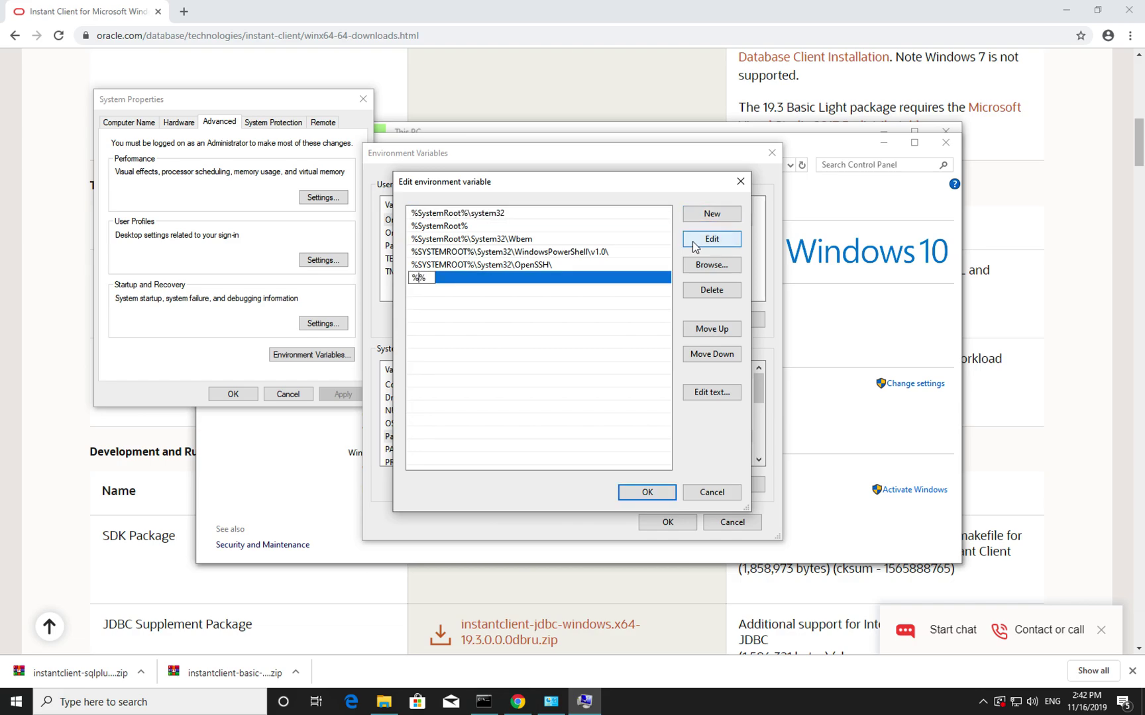
type("TNS_ADMIN")
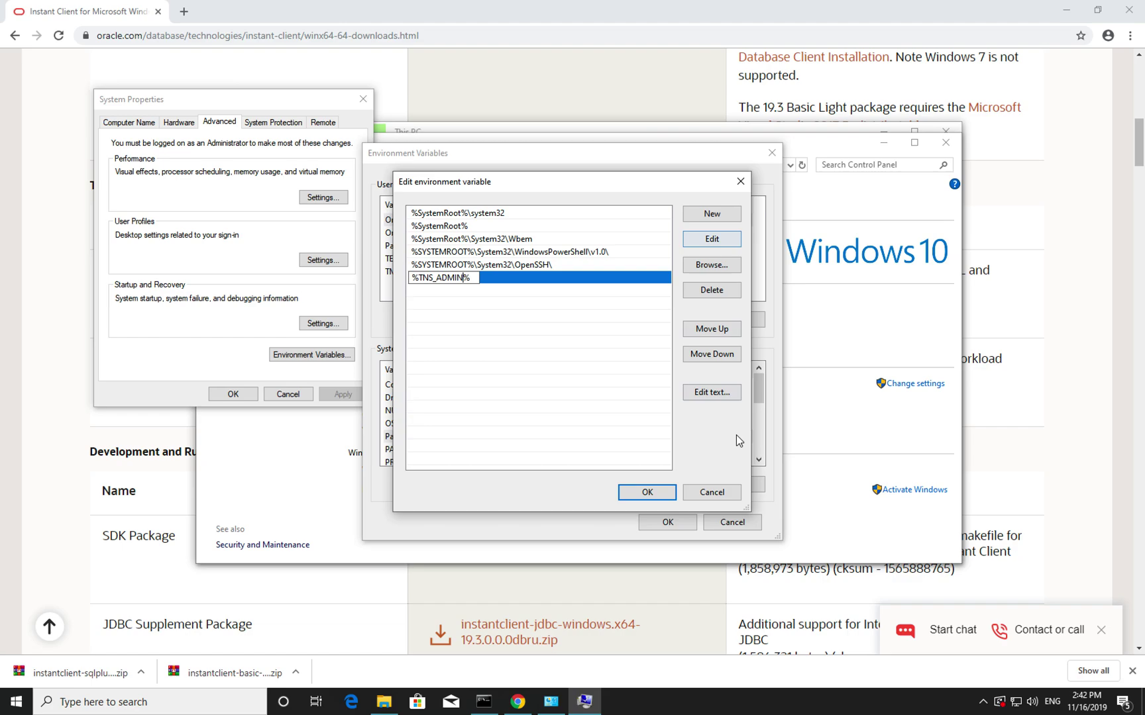
left_click(647, 492)
left_click(665, 522)
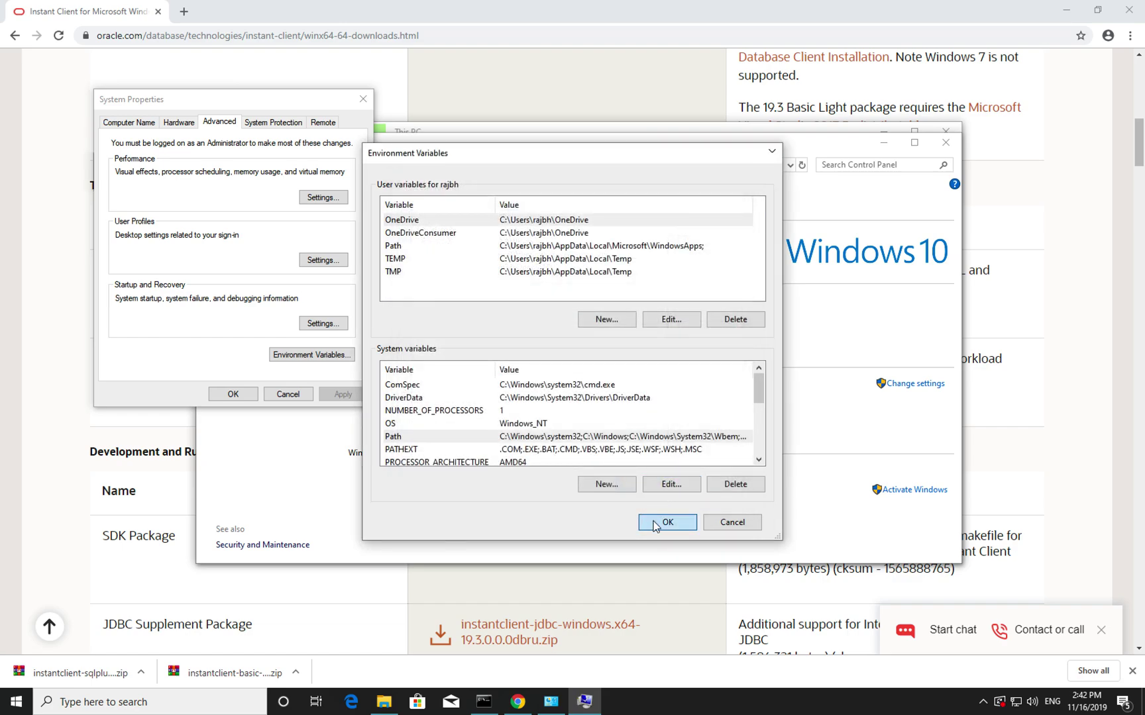
Close System Properties, retry sqlplus in the moved Command Prompt, then return to System.
left_click(233, 395)
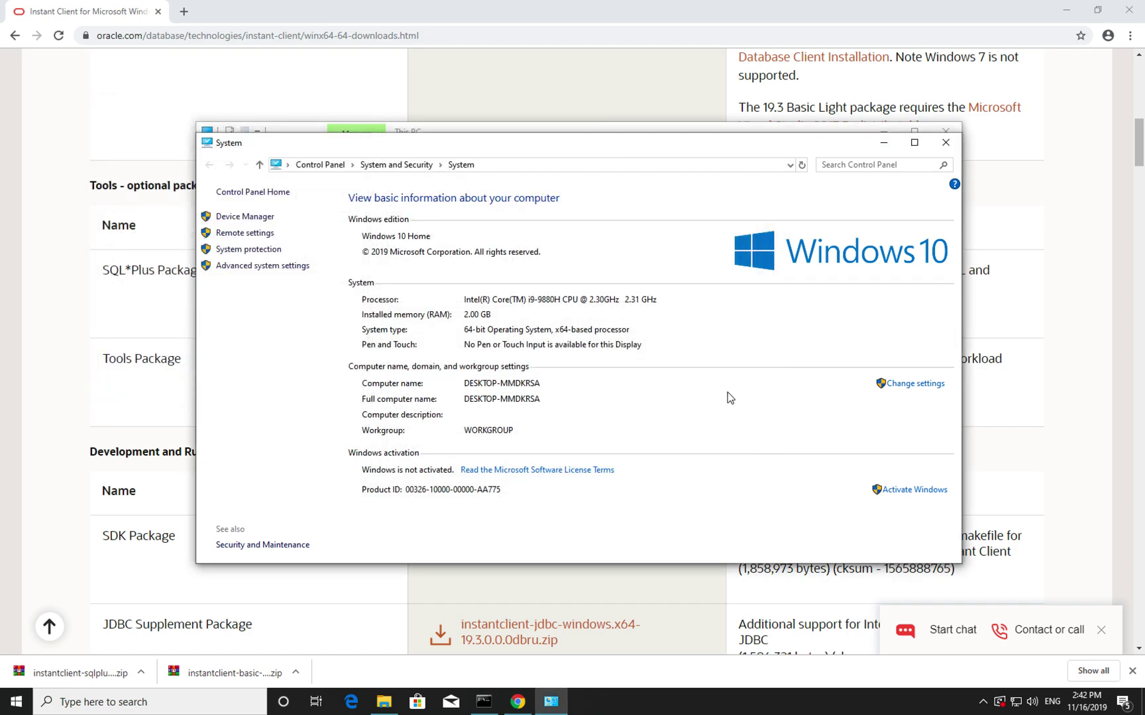
left_click(484, 701)
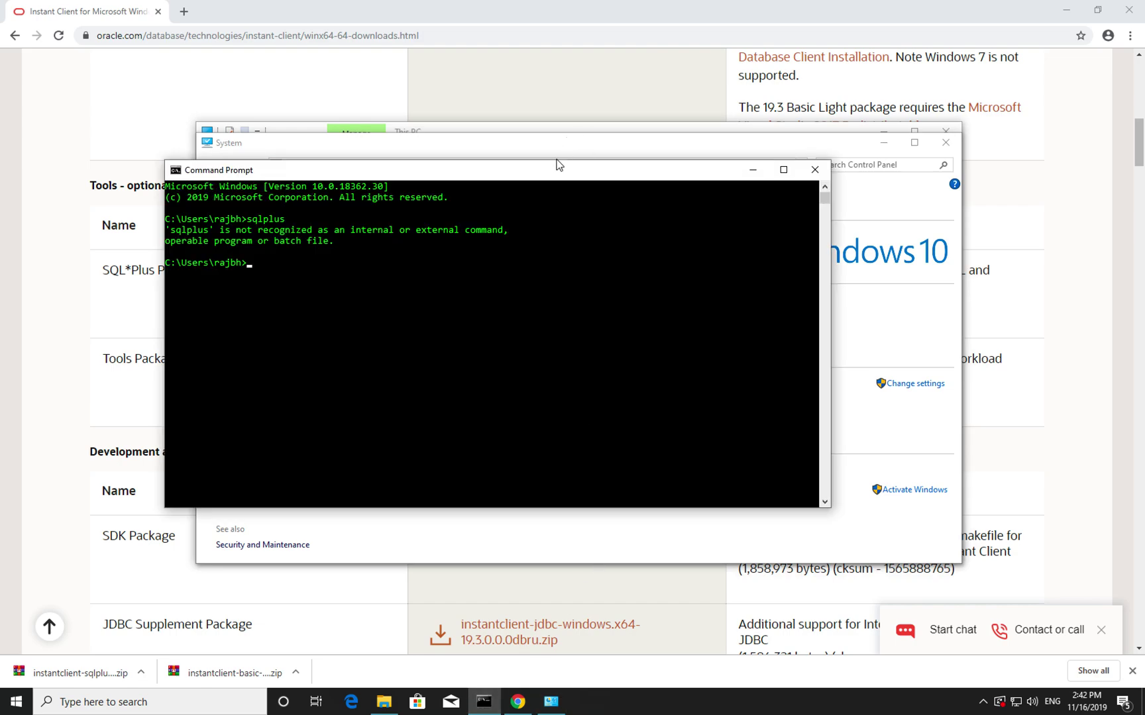
left_click_drag(558, 170, 765, 315)
type("sqlp")
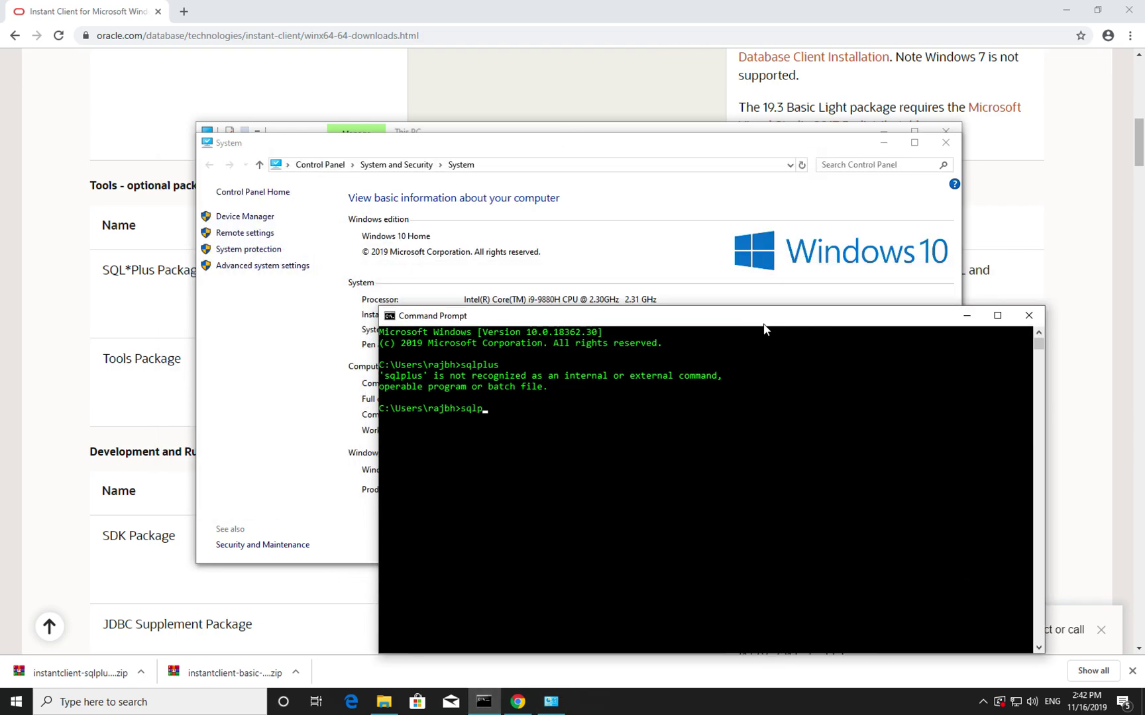
type("lus")
key("Return")
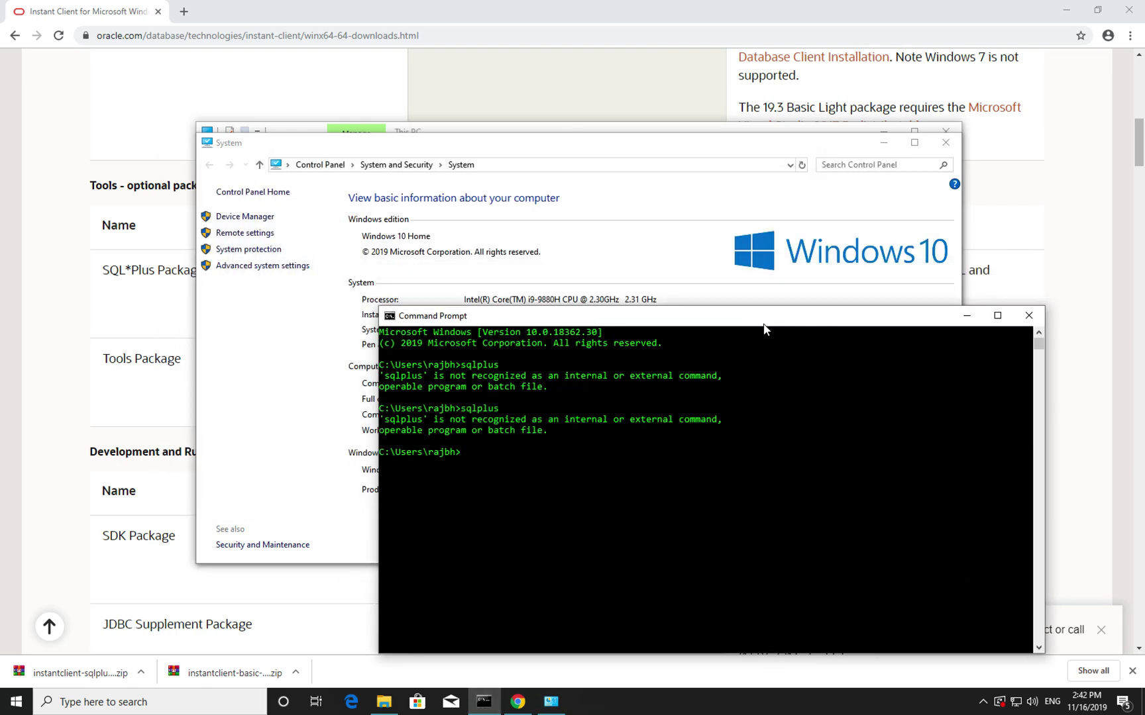
left_click(340, 378)
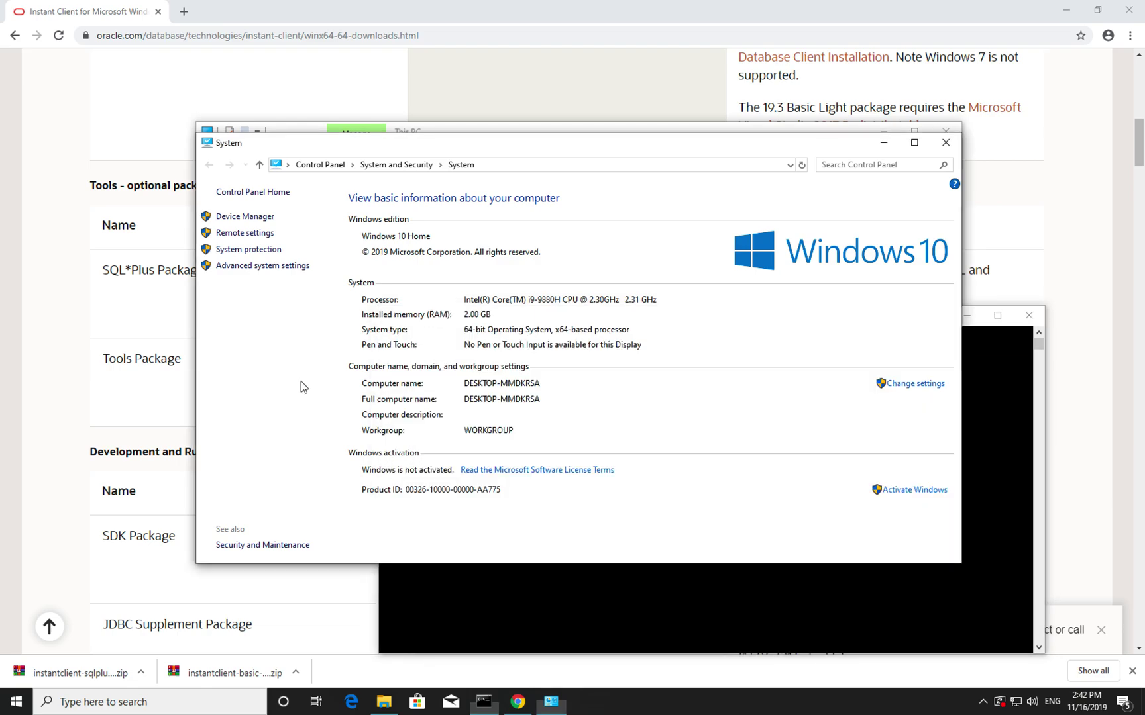
left_click(944, 142)
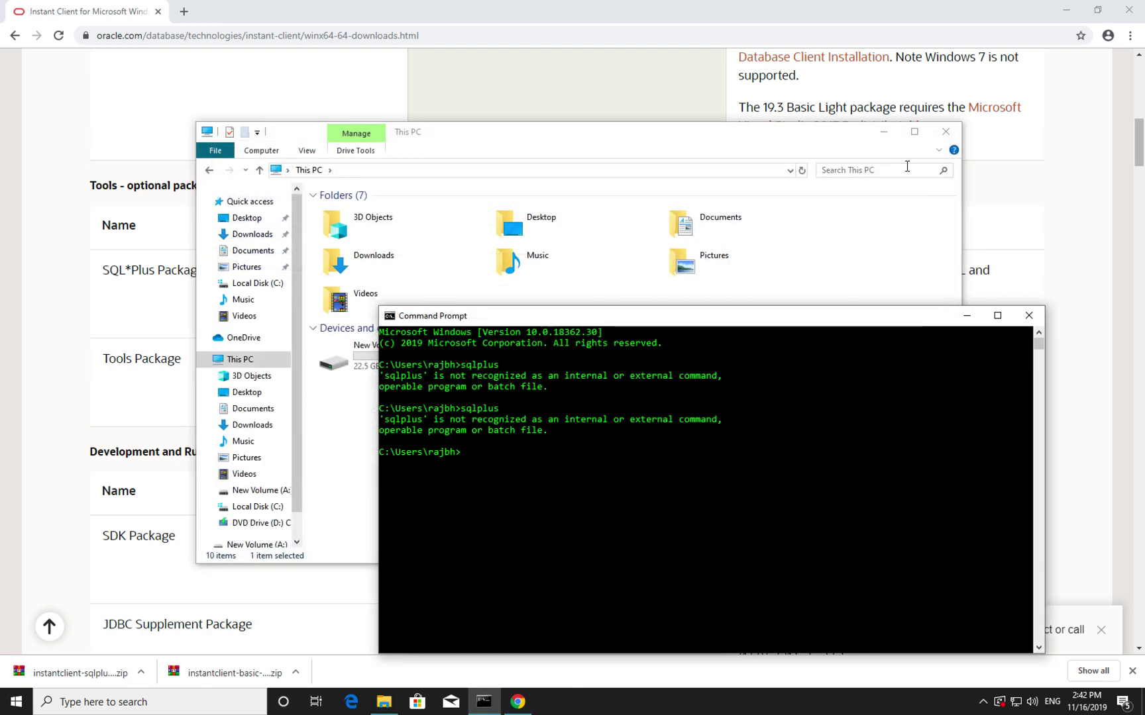
left_click(240, 359)
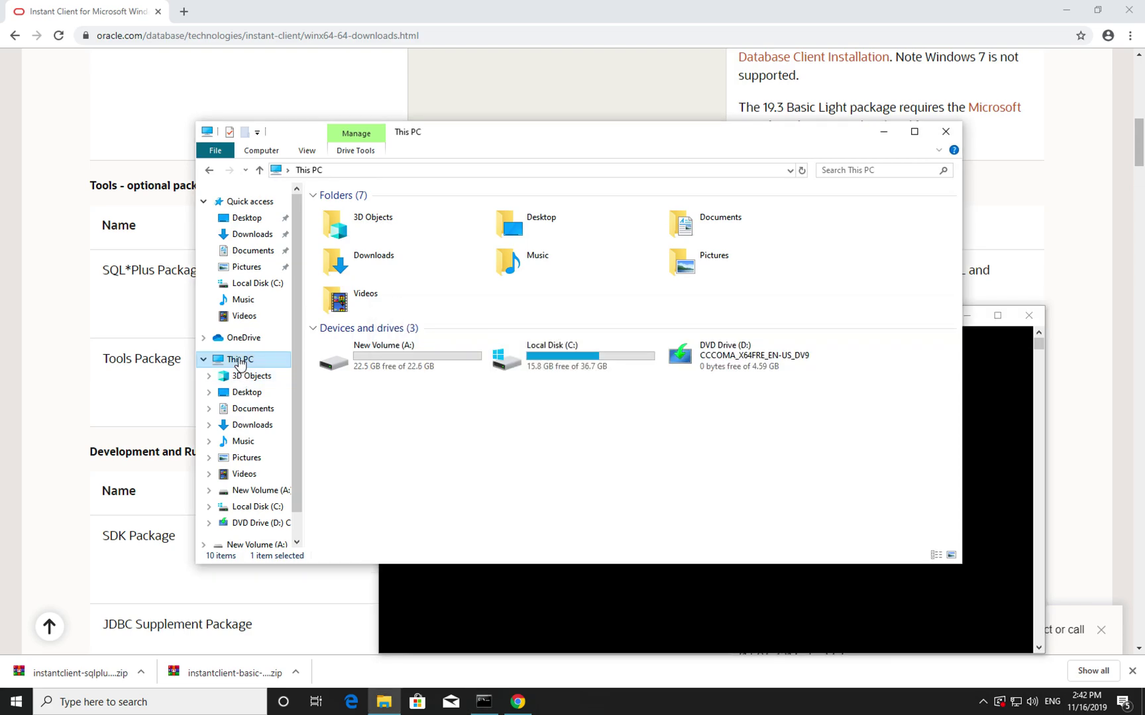
right_click(240, 360)
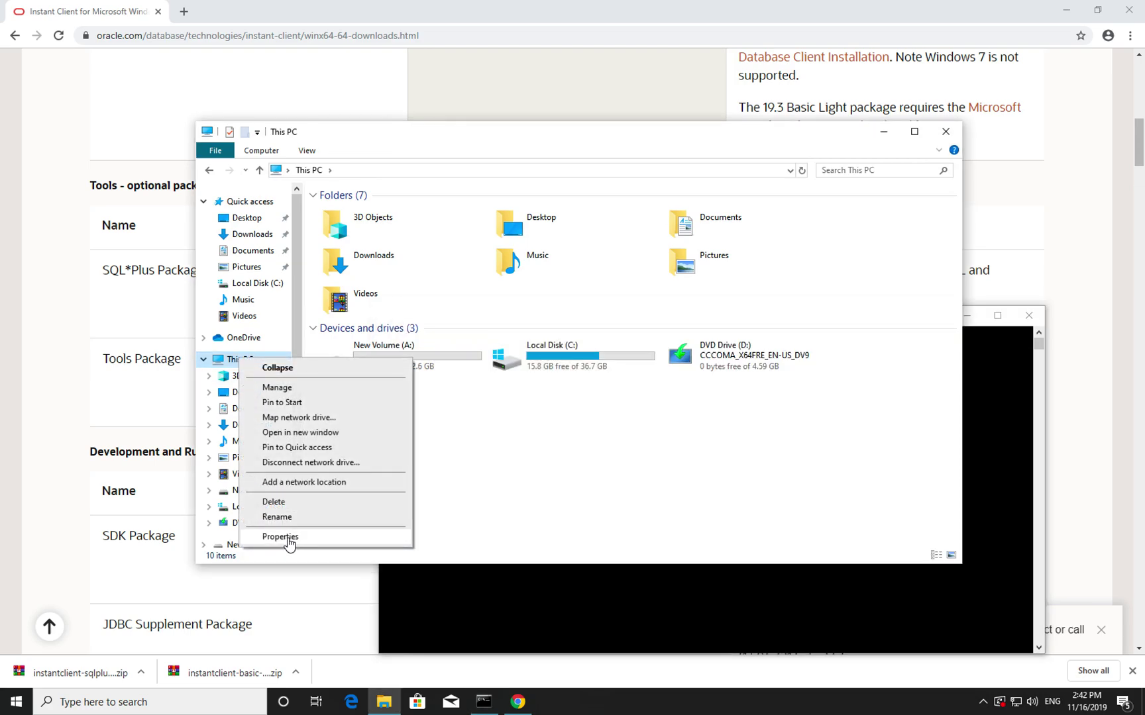
left_click(292, 541)
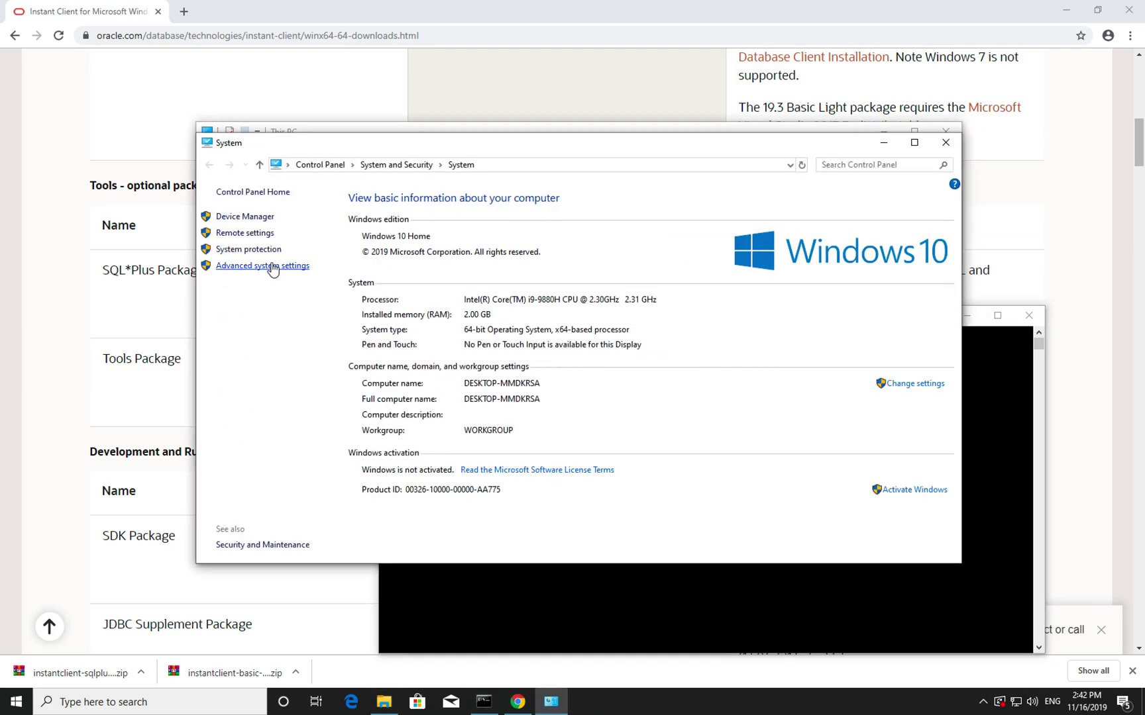
left_click(262, 266)
left_click(329, 371)
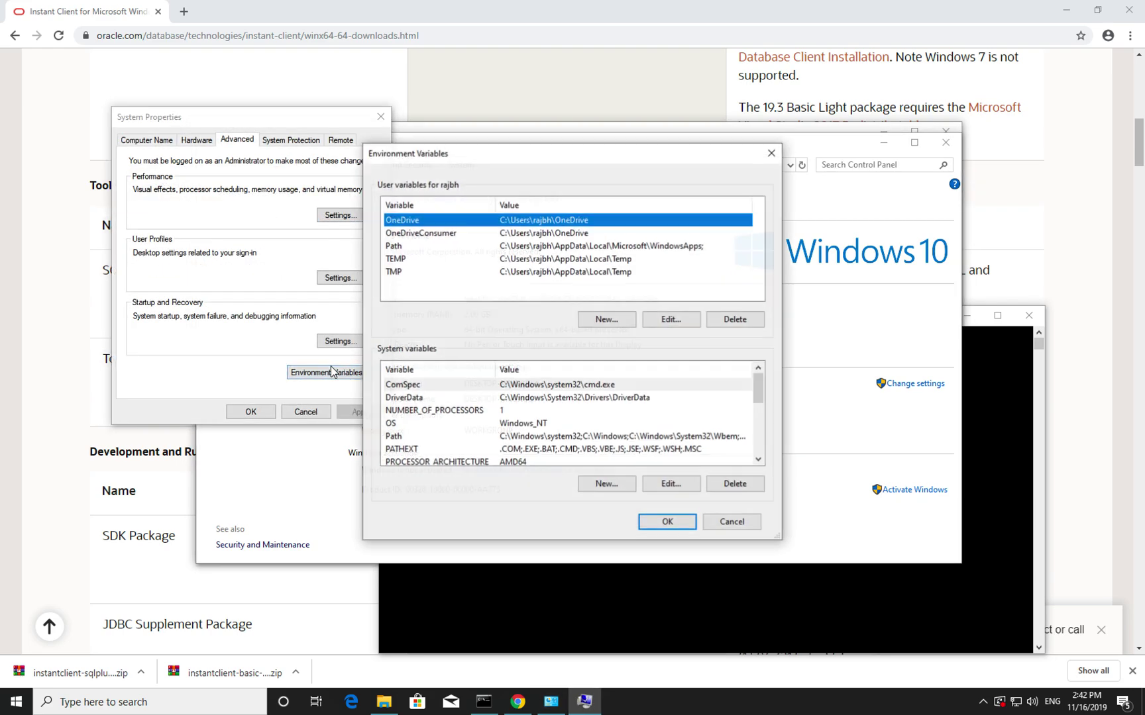
left_click(560, 437)
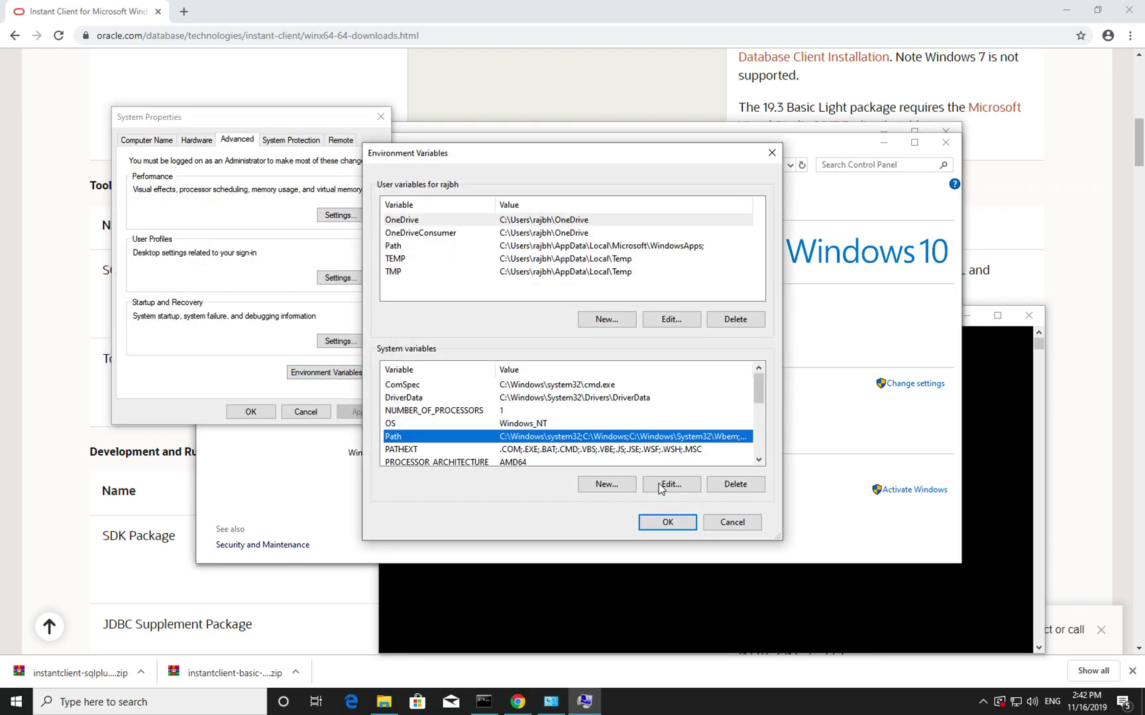
left_click(671, 483)
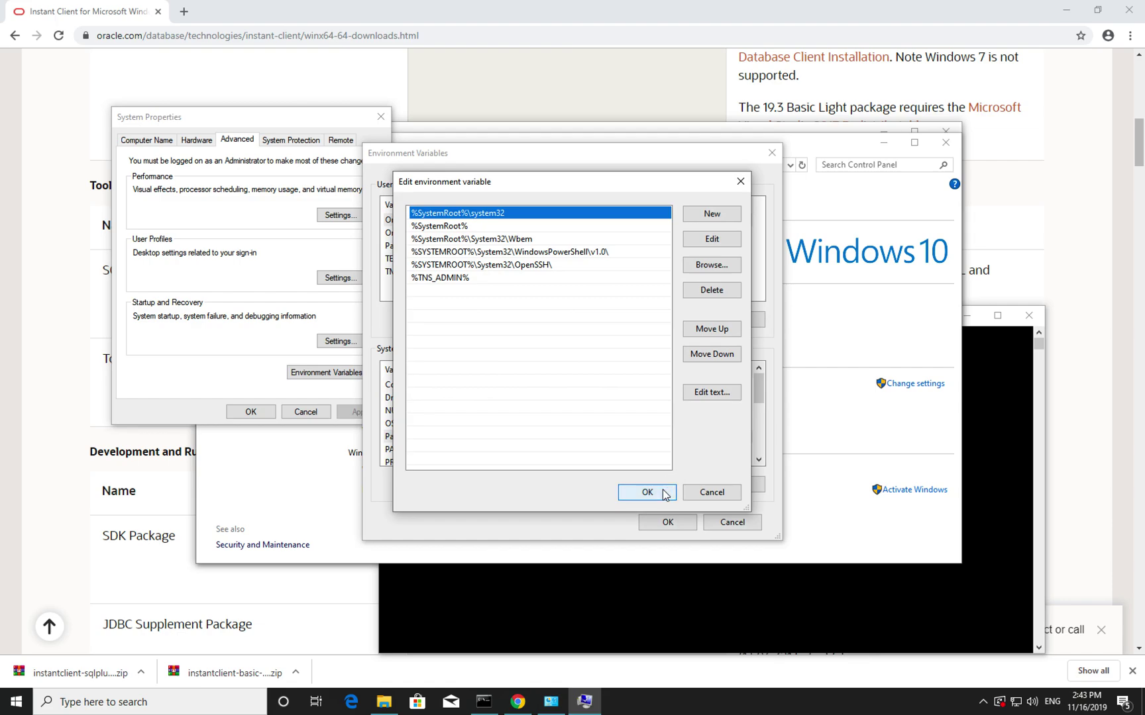
left_click(662, 493)
scroll(577, 418, "down", 5)
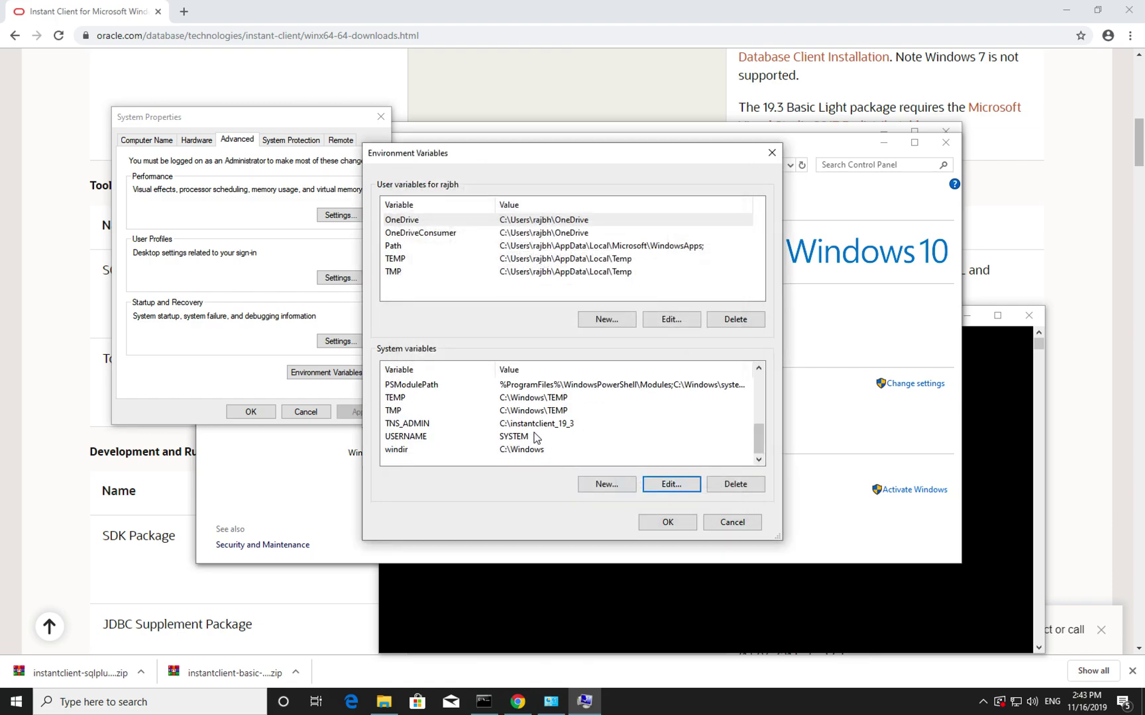
left_click(668, 522)
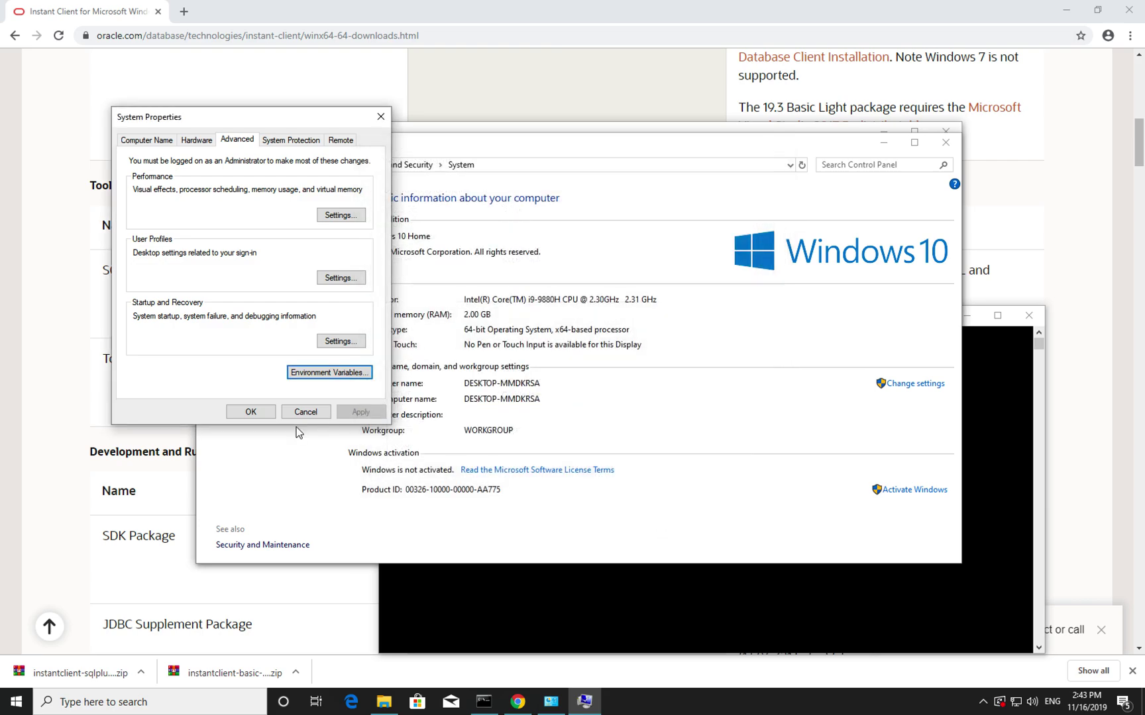
left_click(250, 411)
Close the old windows and run sqlplus in a new Command Prompt, showing Release 19.0.0.0.
left_click(945, 141)
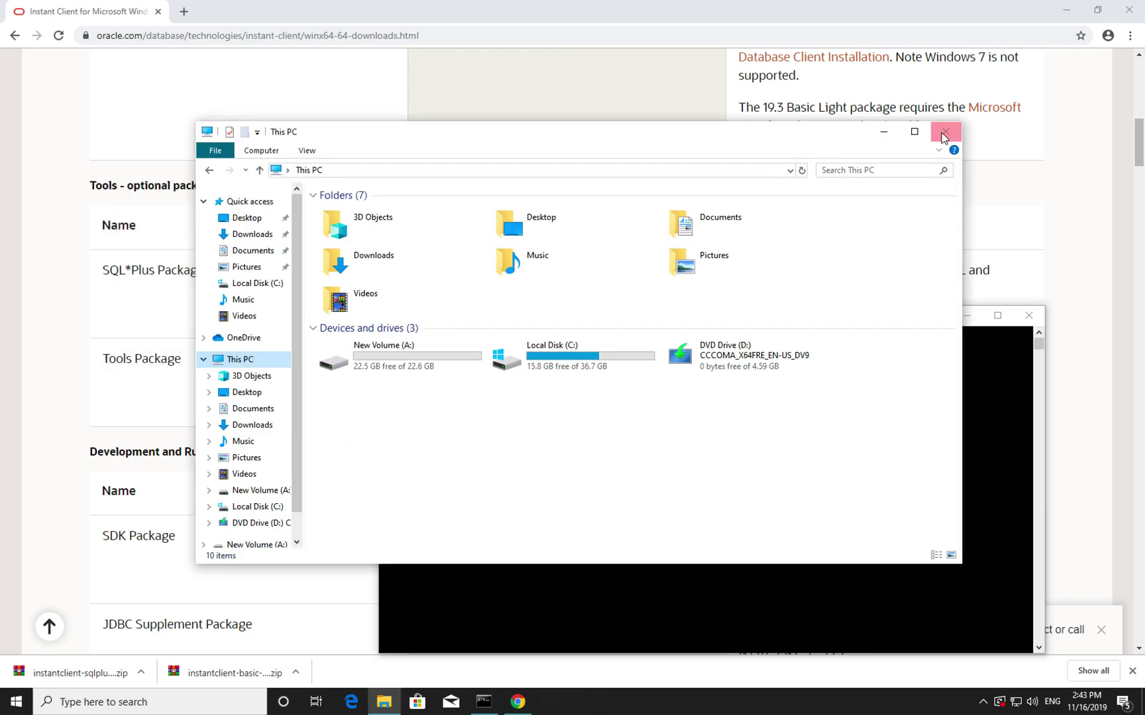
left_click(1028, 315)
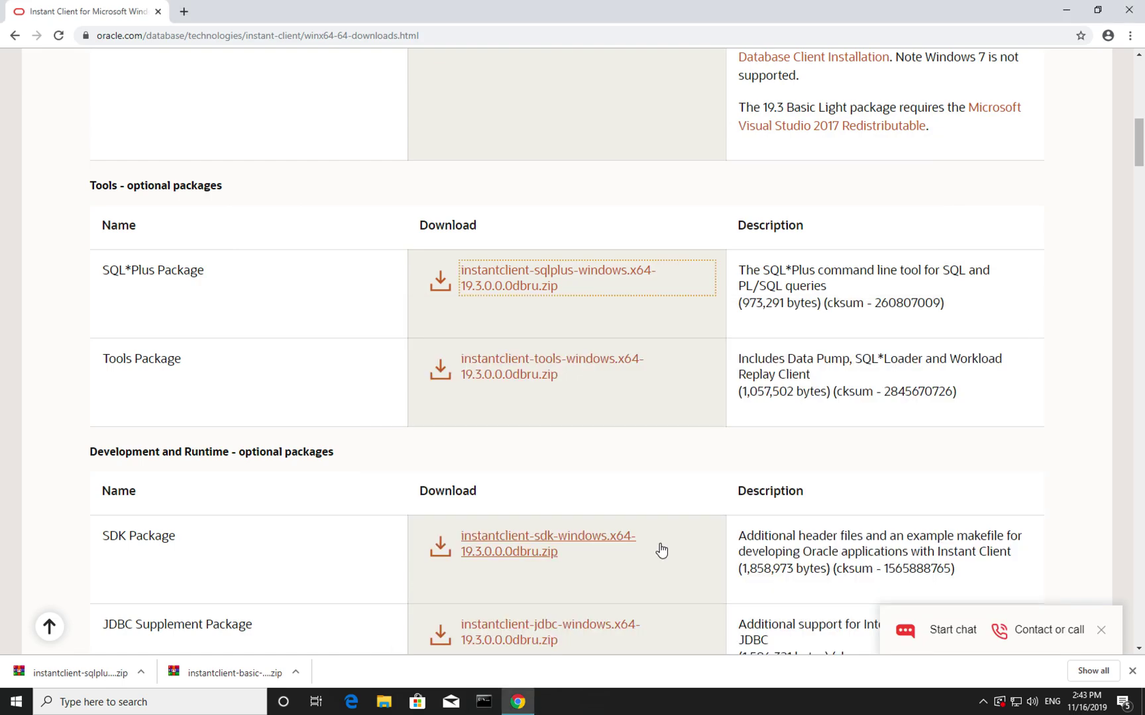
left_click(483, 702)
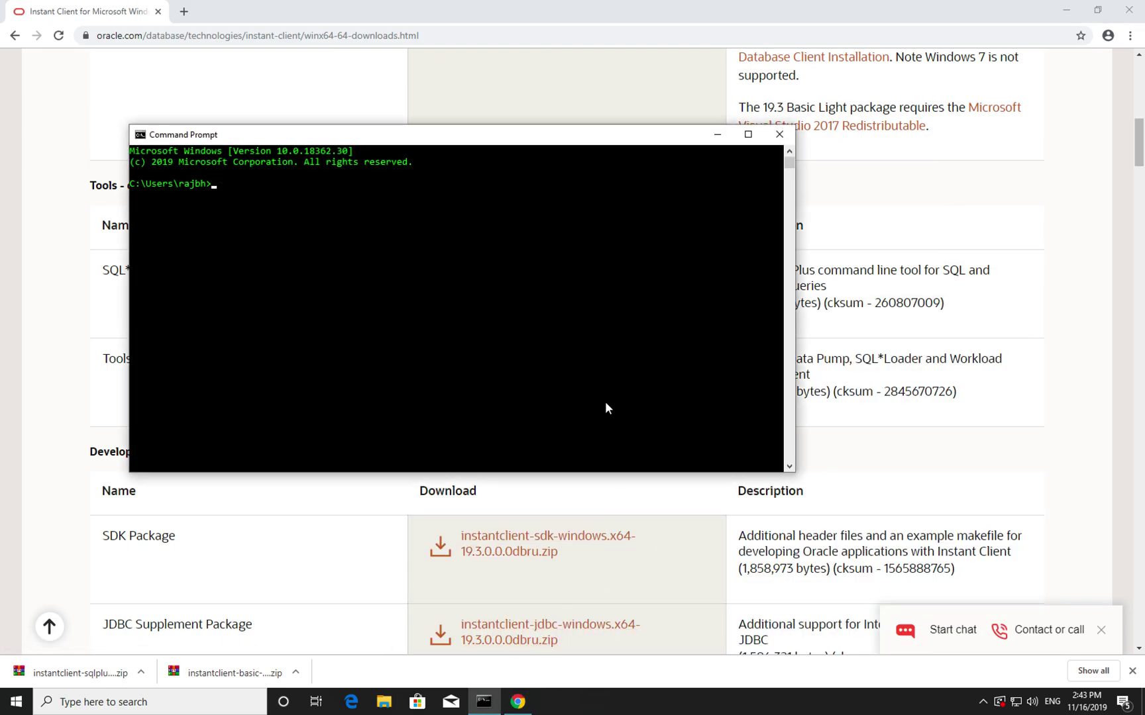
type("sqlplus")
key("Return")
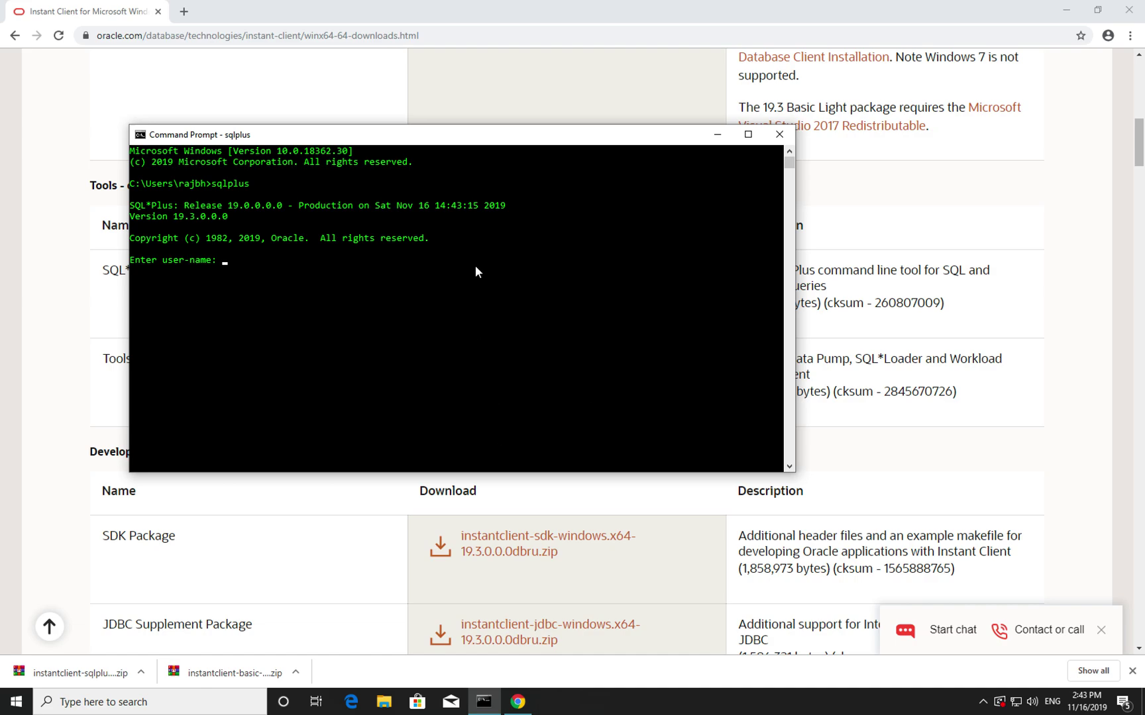